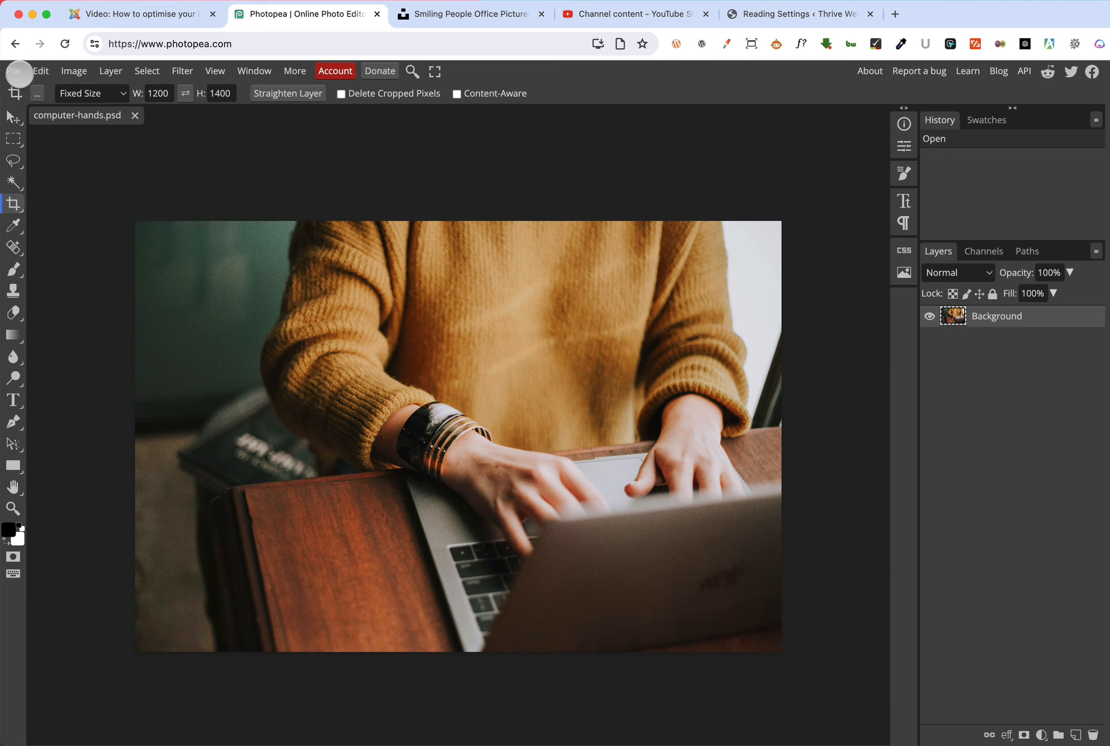
{"action": "left_click", "coordinate": [14, 71]}
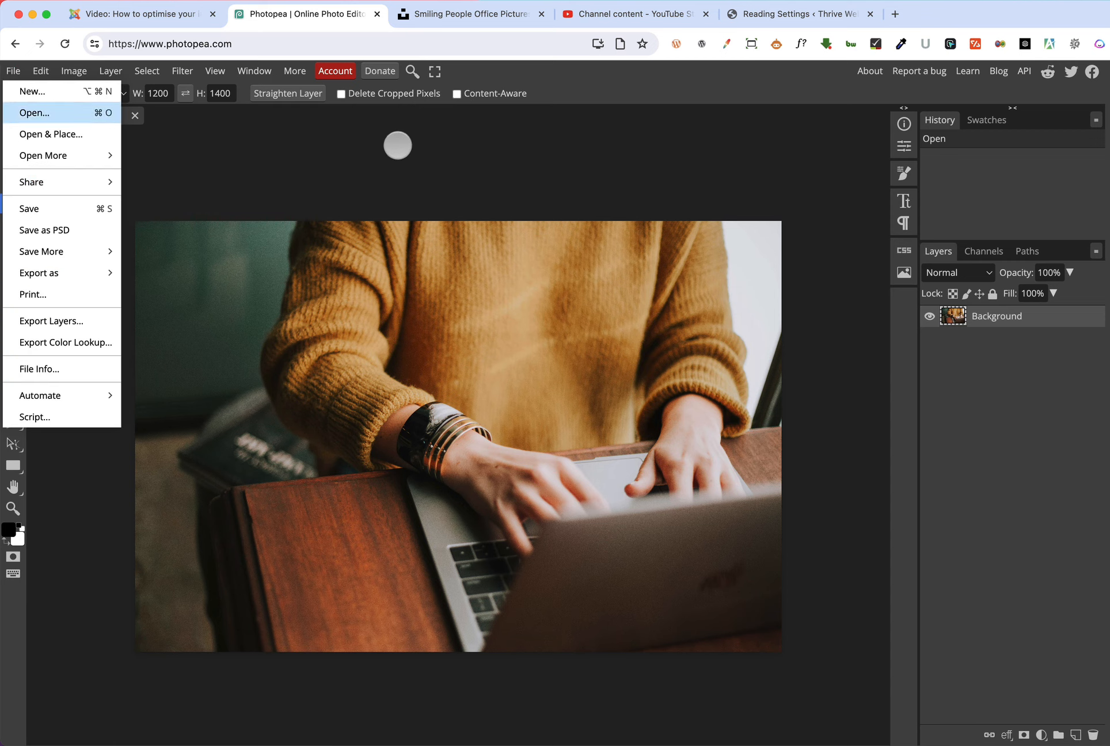
{"action": "left_click", "coordinate": [434, 144]}
{"action": "key", "text": "Escape"}
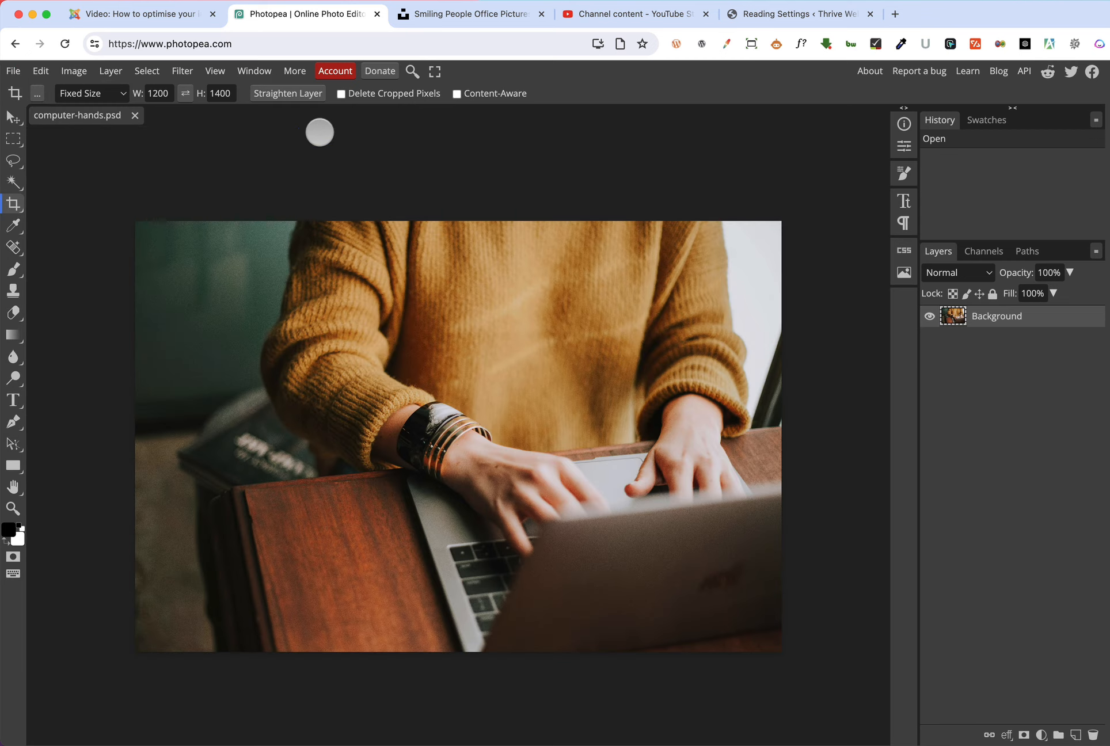
Step: Open the web export settings for computer-hands.psd in JPG format
{"action": "left_click", "coordinate": [12, 115]}
{"action": "left_click", "coordinate": [13, 72]}
{"action": "left_click", "coordinate": [12, 72]}
{"action": "left_click", "coordinate": [12, 72]}
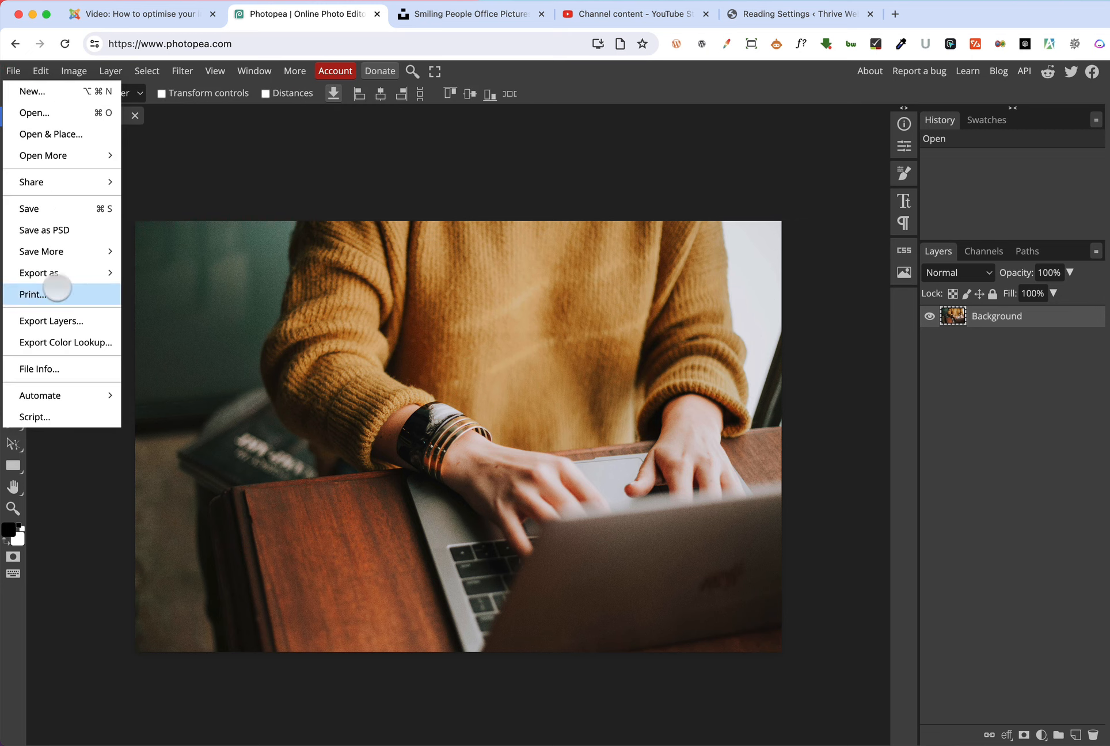
{"action": "mouse_move", "coordinate": [51, 275]}
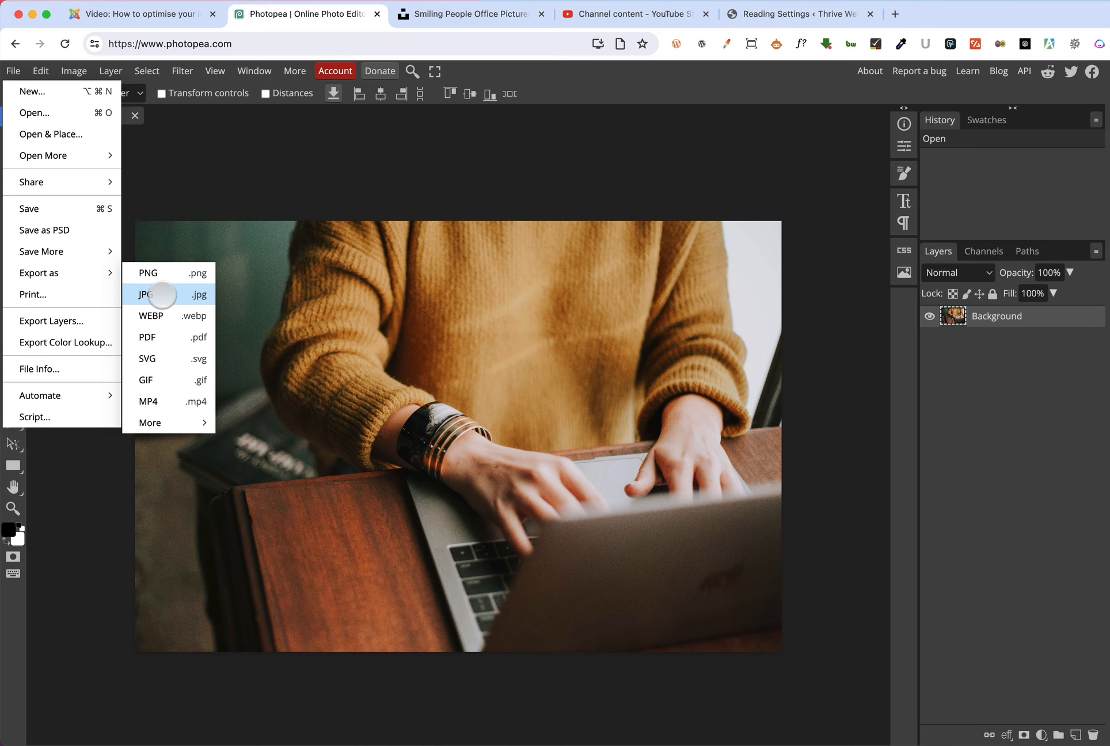
{"action": "left_click", "coordinate": [162, 294]}
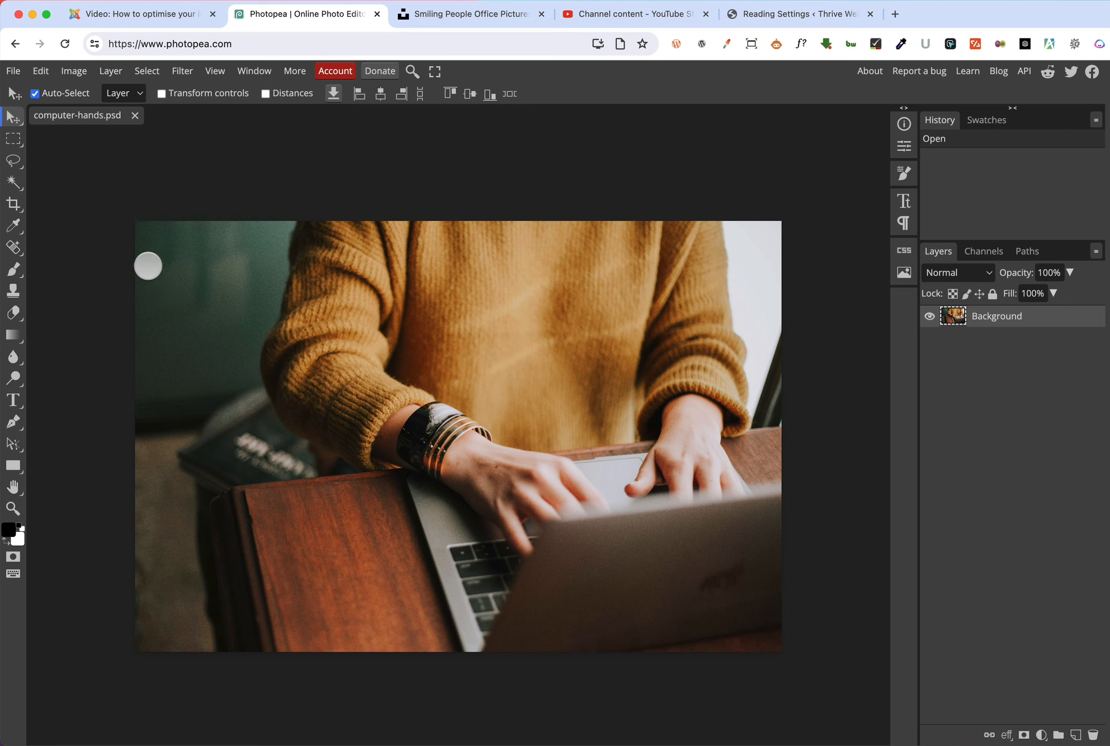
{"action": "left_click", "coordinate": [13, 71]}
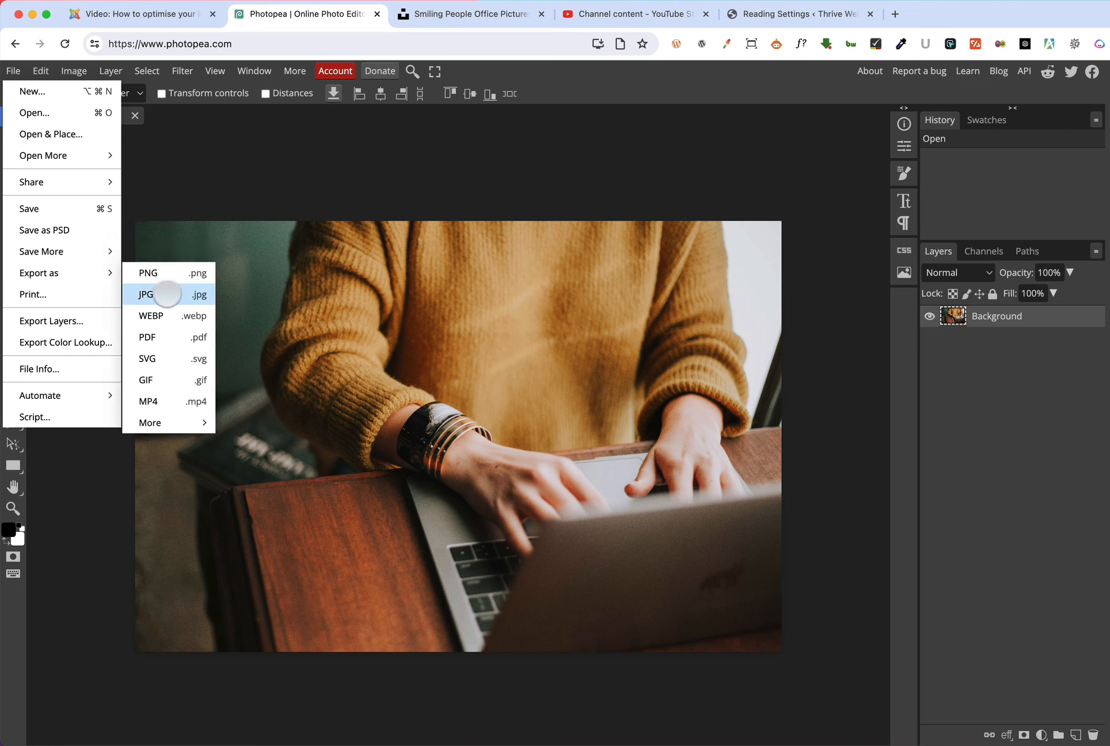
{"action": "left_click", "coordinate": [168, 294]}
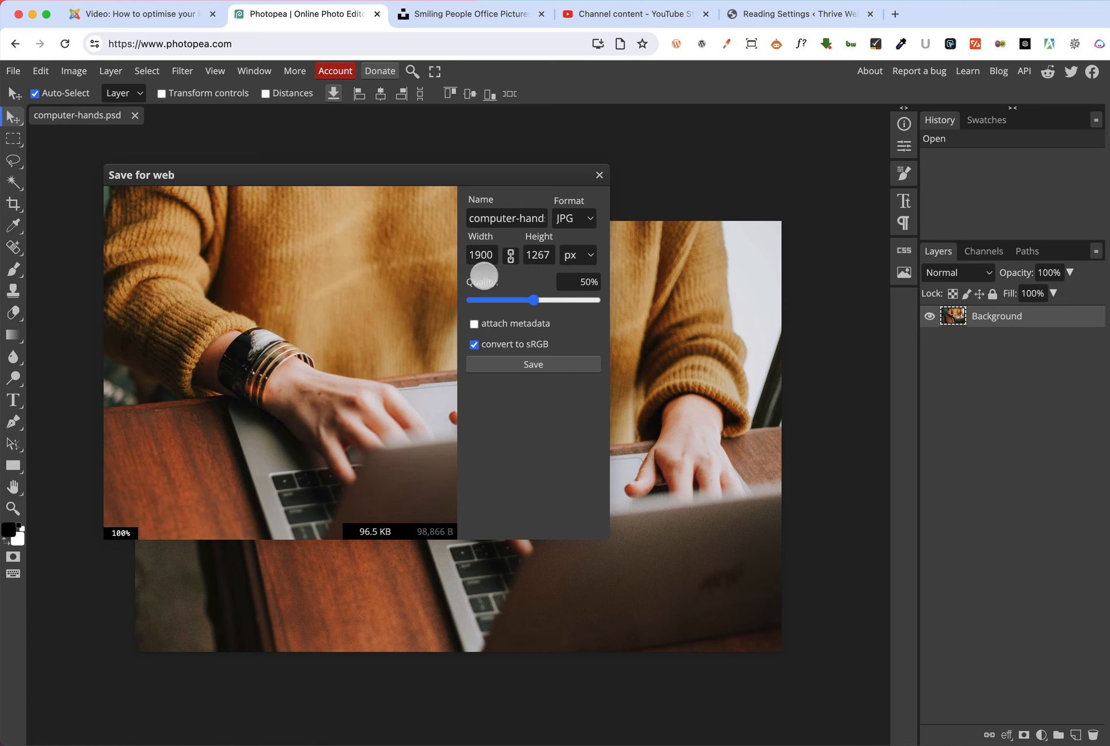
Step: Set the export width to 1000 px, keeping the height linked proportionally
{"action": "left_click", "coordinate": [490, 255]}
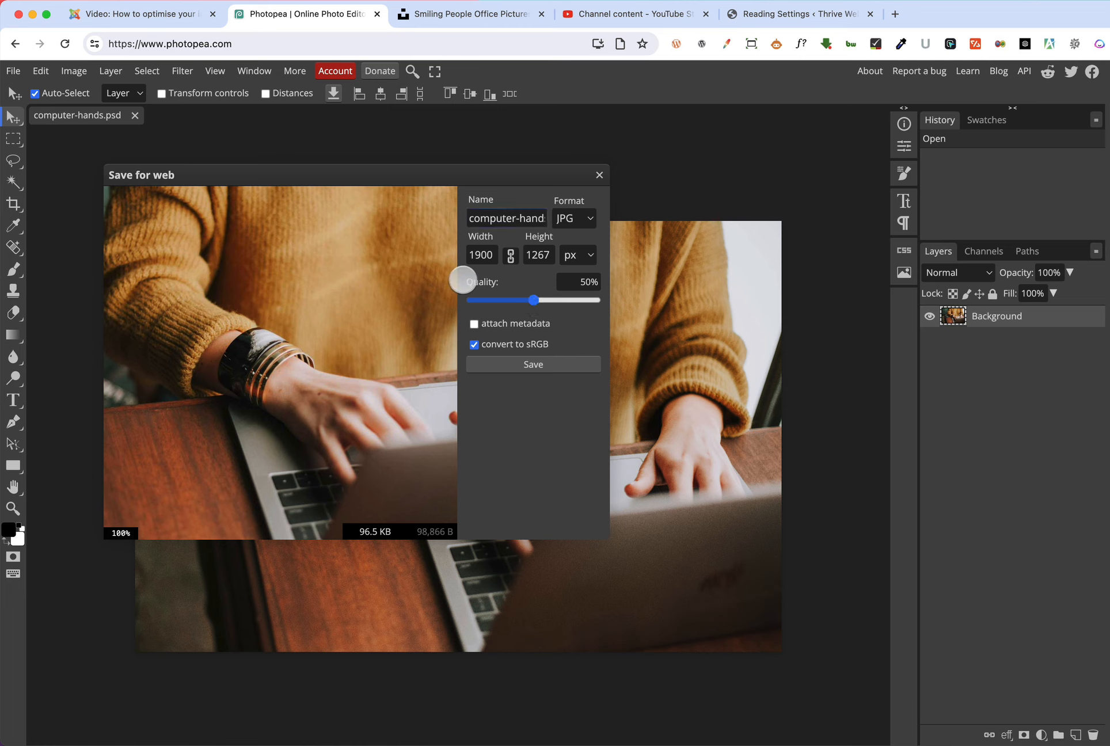
{"action": "left_click_drag", "start_coordinate": [493, 254], "coordinate": [451, 256]}
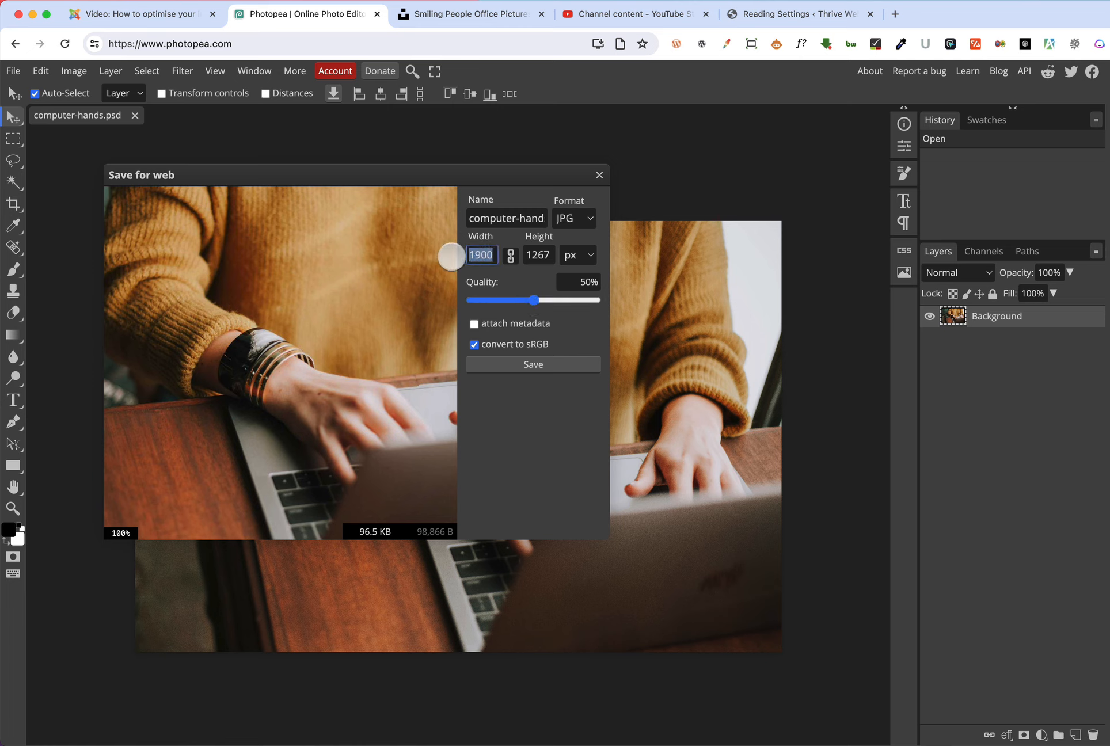
{"action": "left_click", "coordinate": [452, 256]}
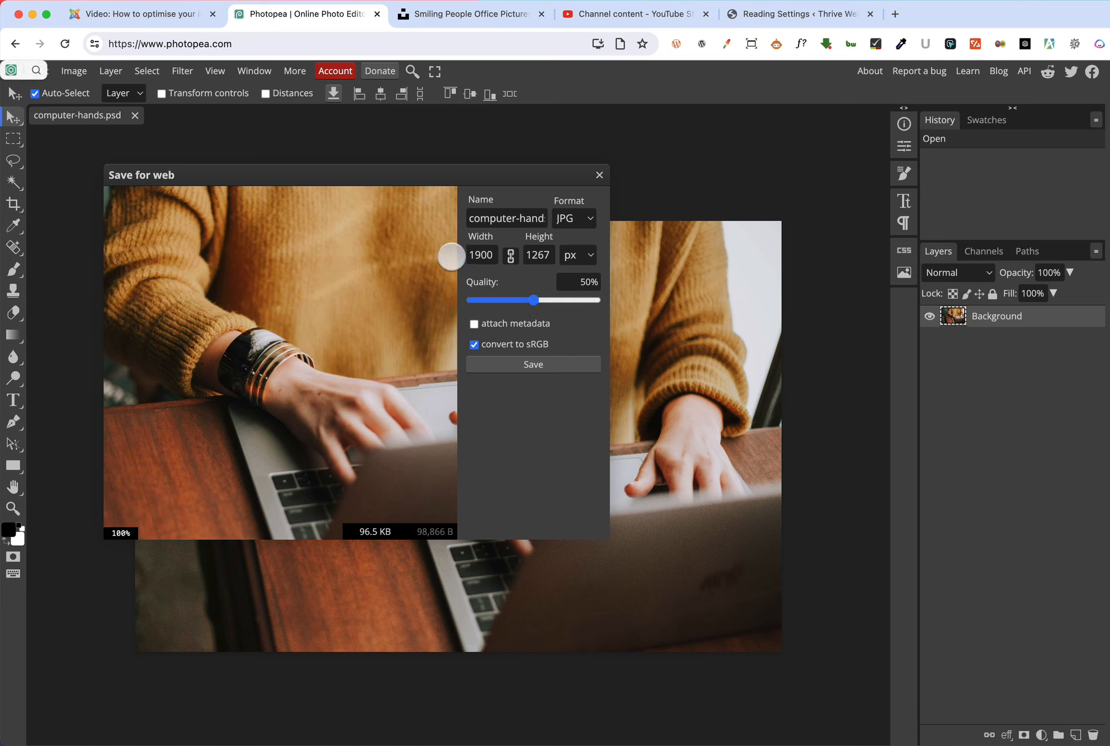
{"action": "double_click", "coordinate": [490, 254]}
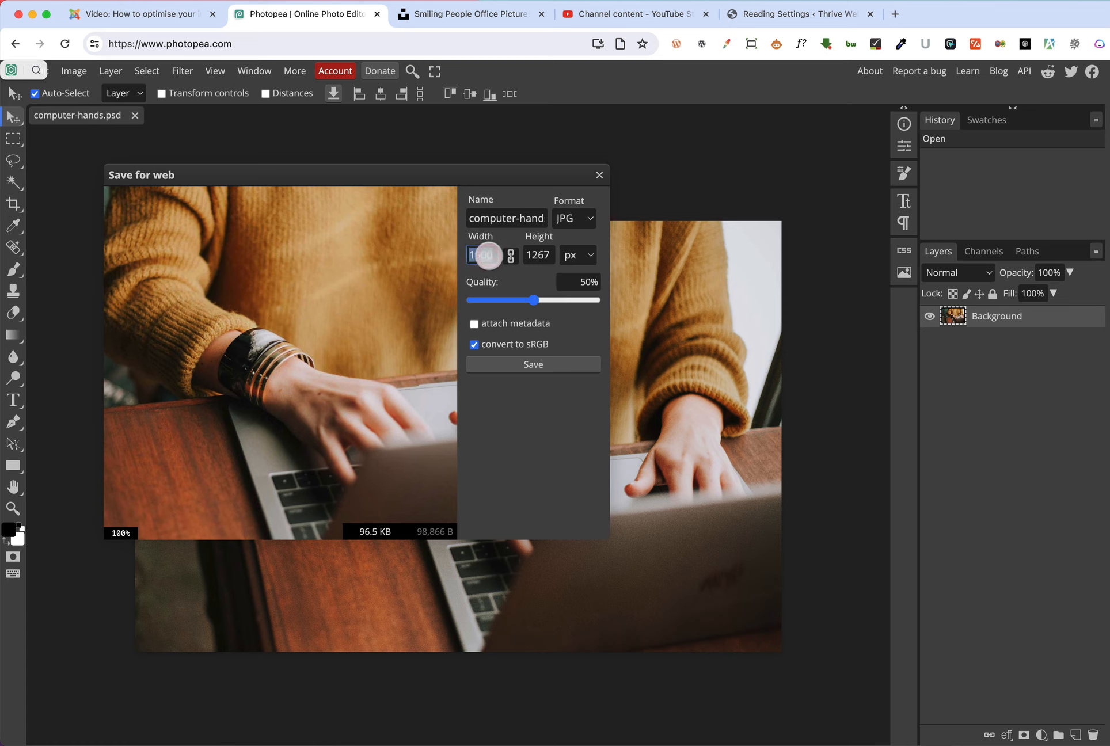
{"action": "type", "text": "1"}
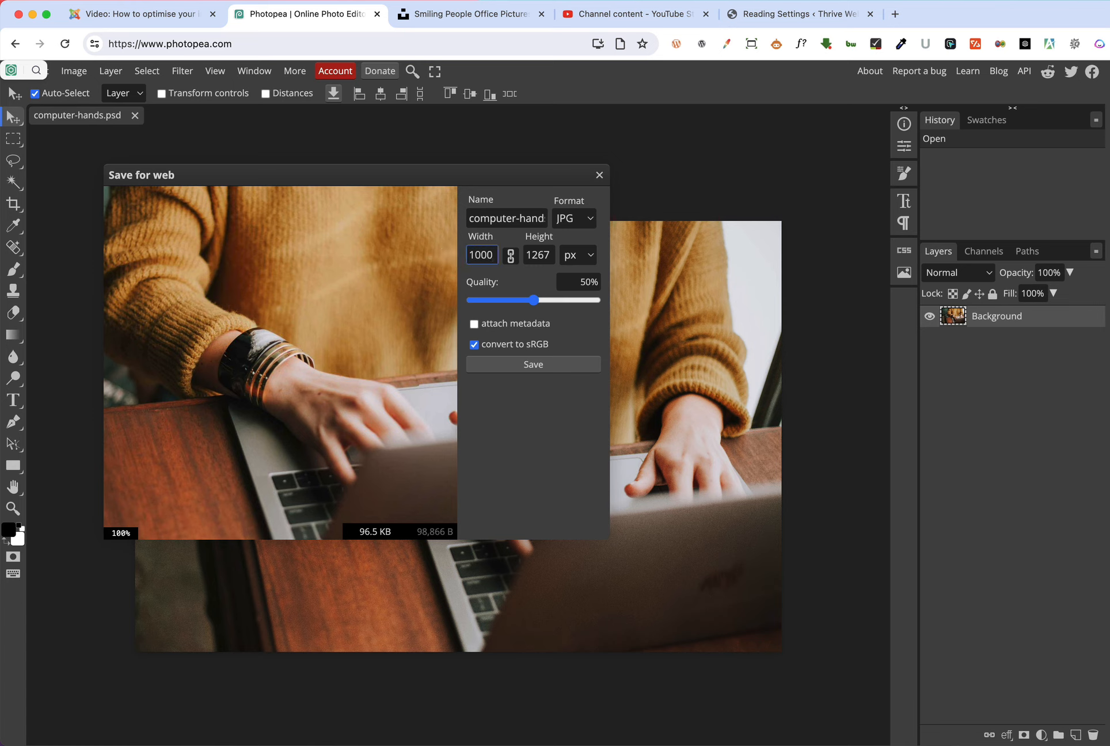
{"action": "type", "text": "000"}
{"action": "key", "text": "Tab"}
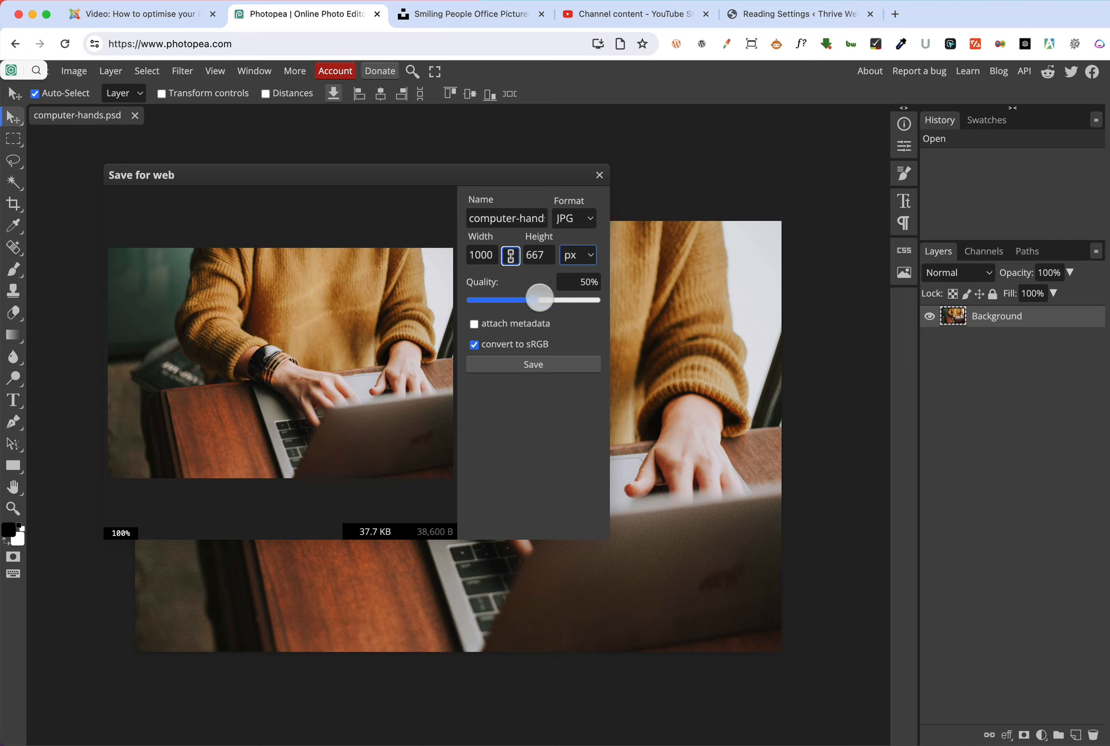
Step: Try JPG export qualities of 100%, 74% and 71%, and settle on 78%
{"action": "left_click_drag", "start_coordinate": [533, 303], "coordinate": [597, 299]}
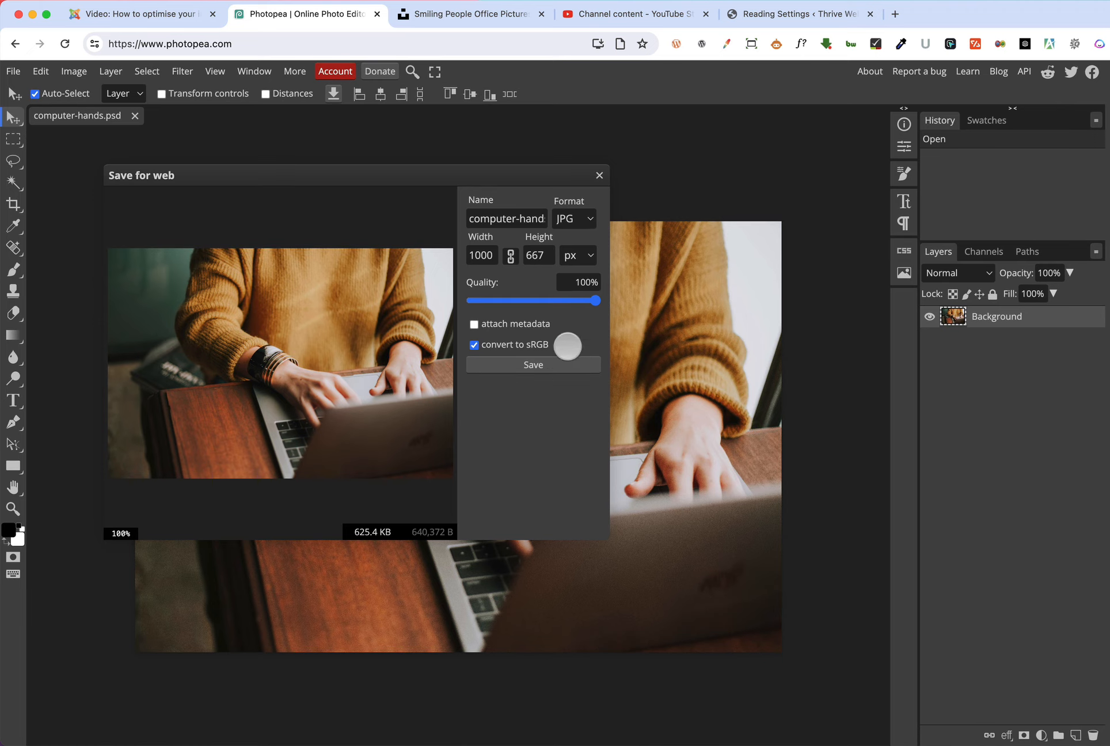
{"action": "left_click_drag", "start_coordinate": [595, 300], "coordinate": [563, 300]}
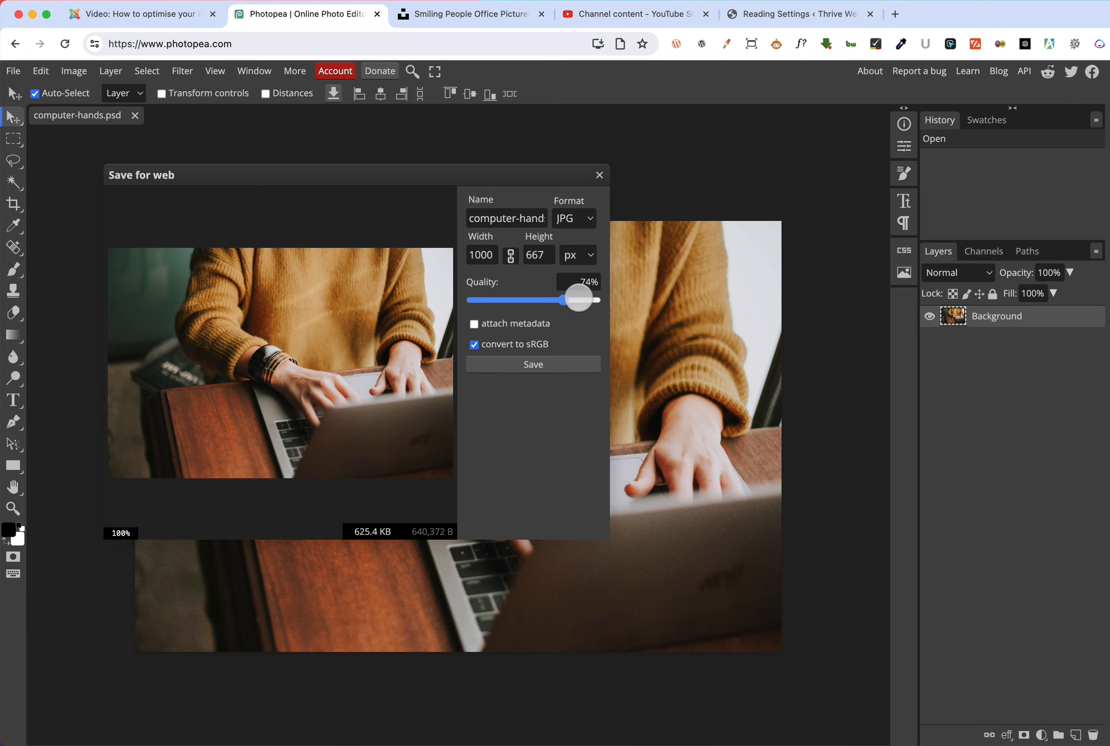
{"action": "mouse_move", "coordinate": [563, 300]}
{"action": "left_mouse_down"}
{"action": "mouse_move", "coordinate": [576, 299]}
{"action": "mouse_move", "coordinate": [559, 300]}
{"action": "left_mouse_up"}
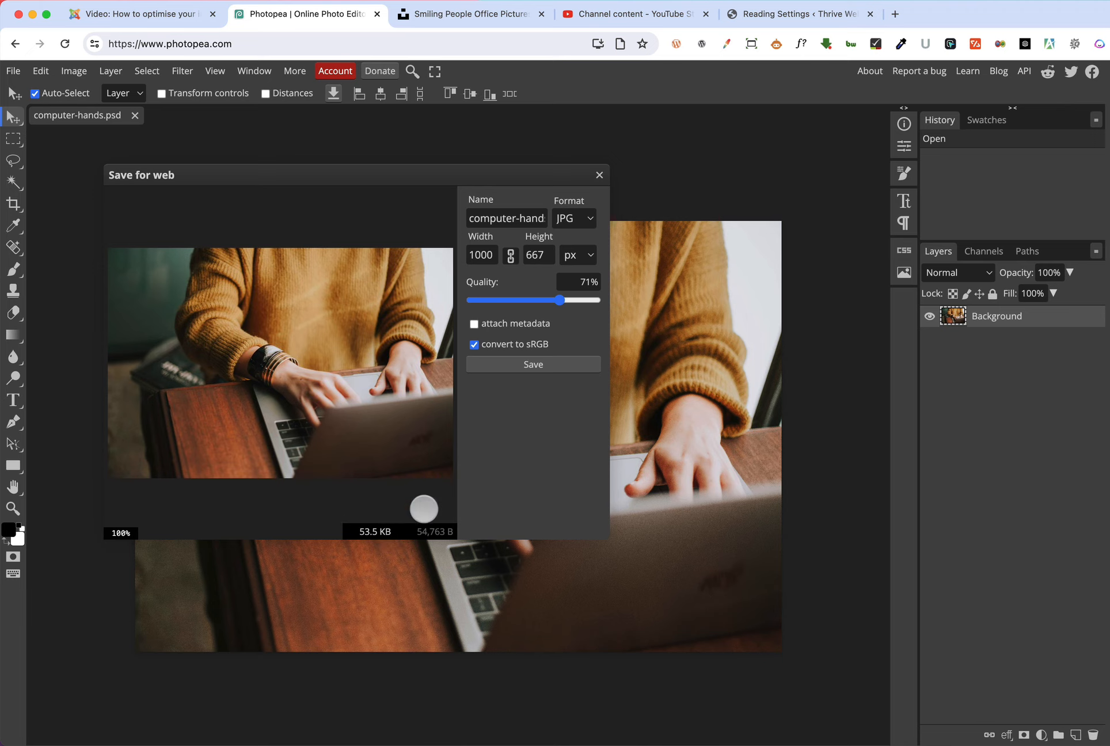
{"action": "left_click_drag", "start_coordinate": [556, 305], "coordinate": [567, 302]}
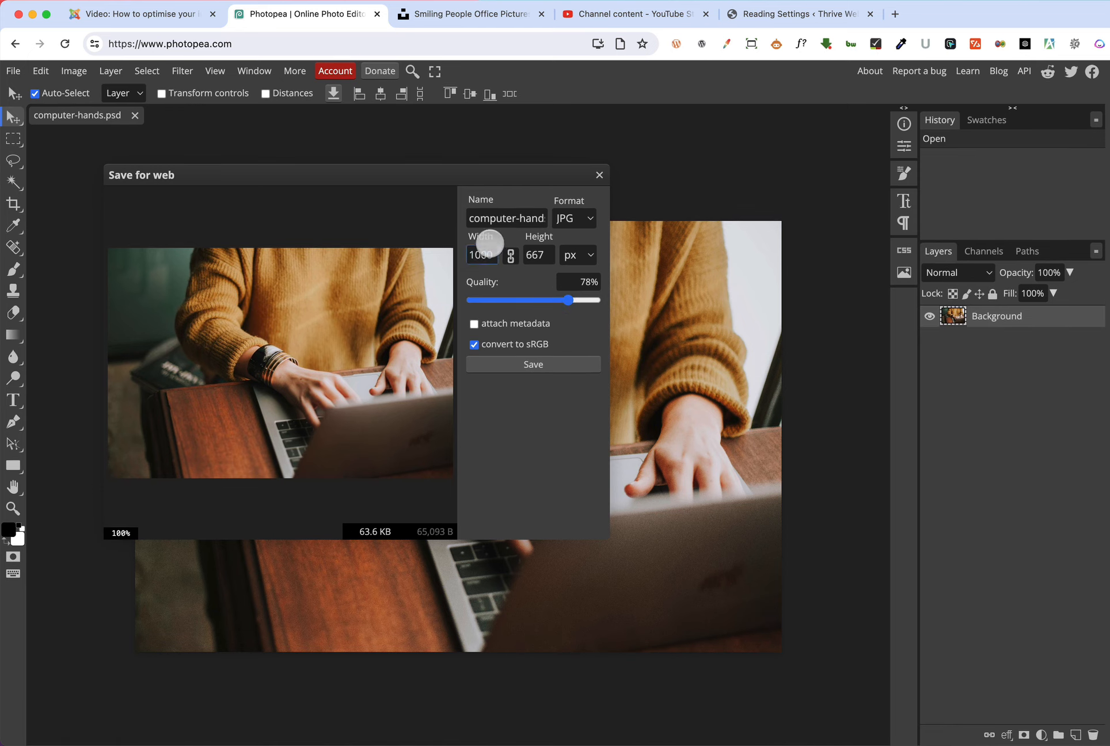
Step: Nudge the export width in single-pixel increments up to 1003 px
{"action": "left_click", "coordinate": [481, 256]}
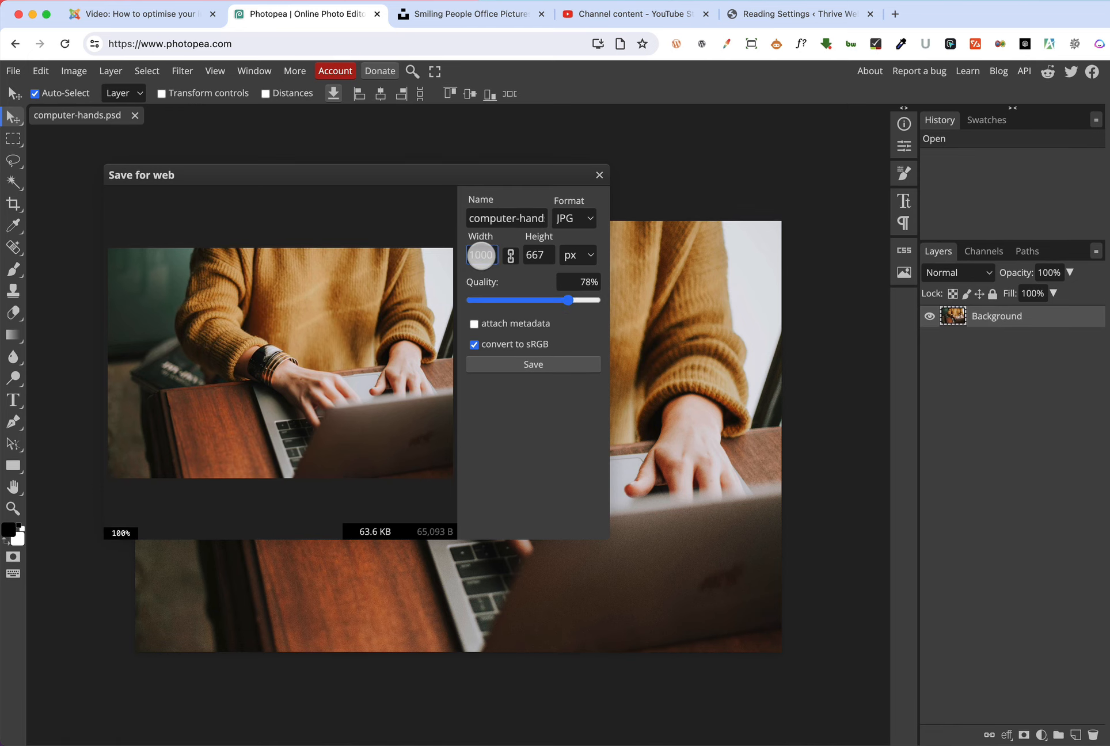
{"action": "scroll", "coordinate": [481, 255], "scroll_direction": "up", "scroll_amount": 1}
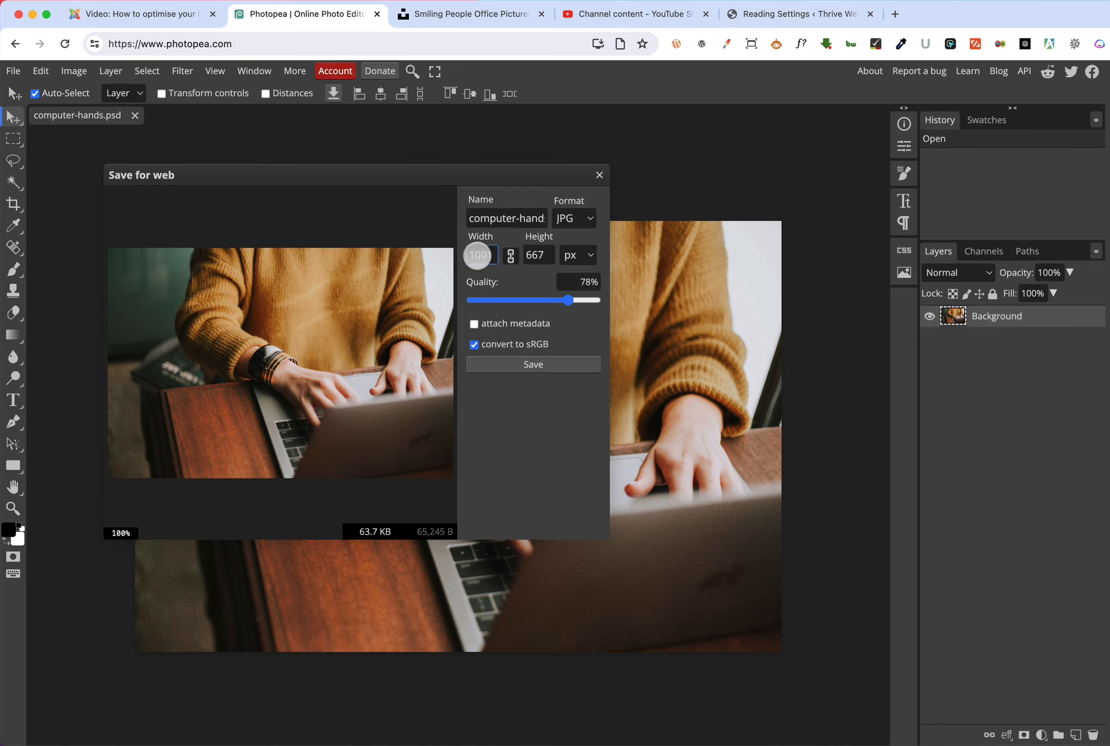
{"action": "key", "text": "Down"}
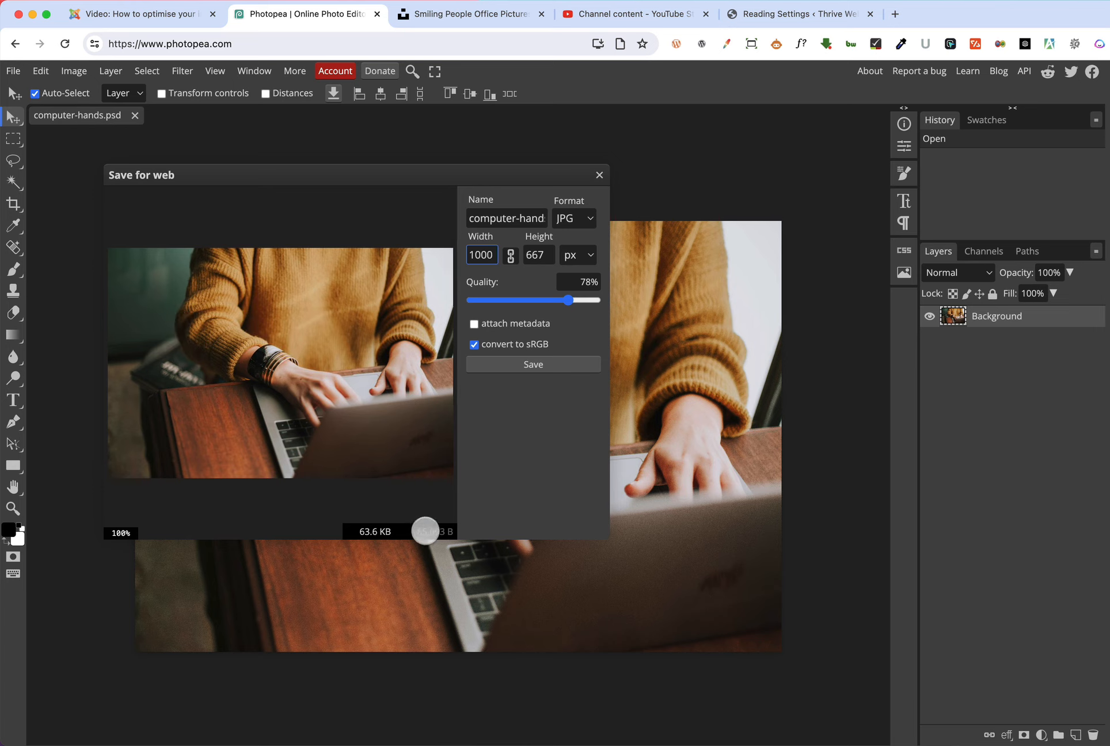
{"action": "key", "text": "Up"}
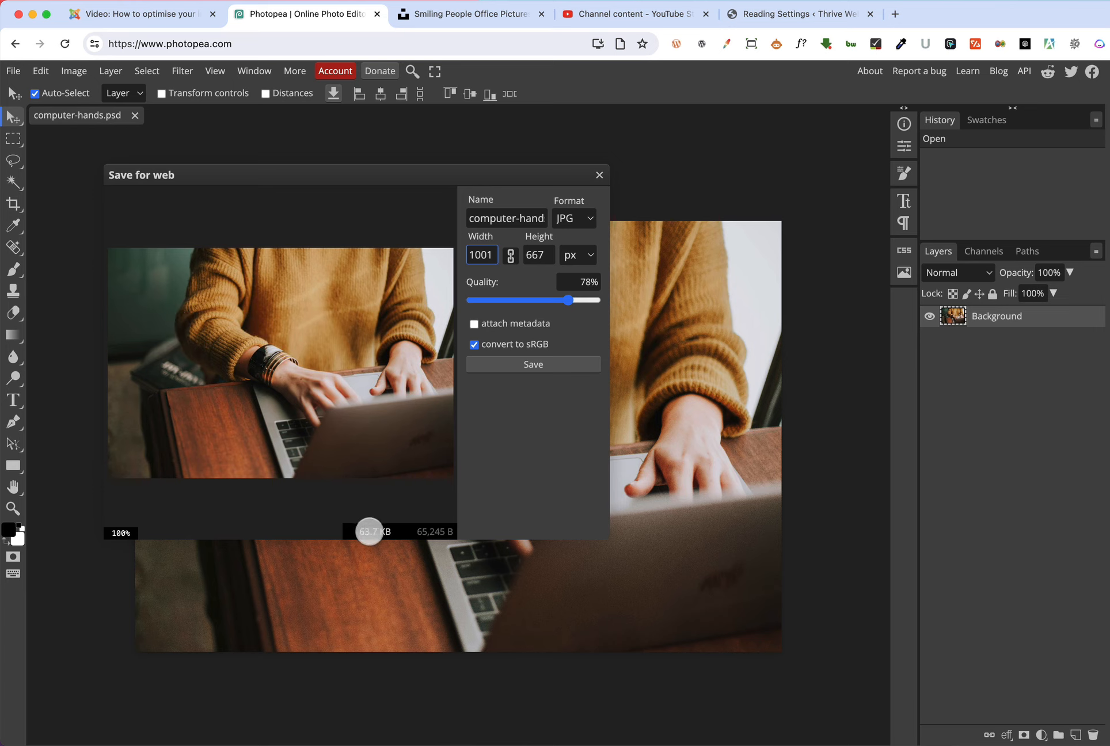
{"action": "key", "text": "Up"}
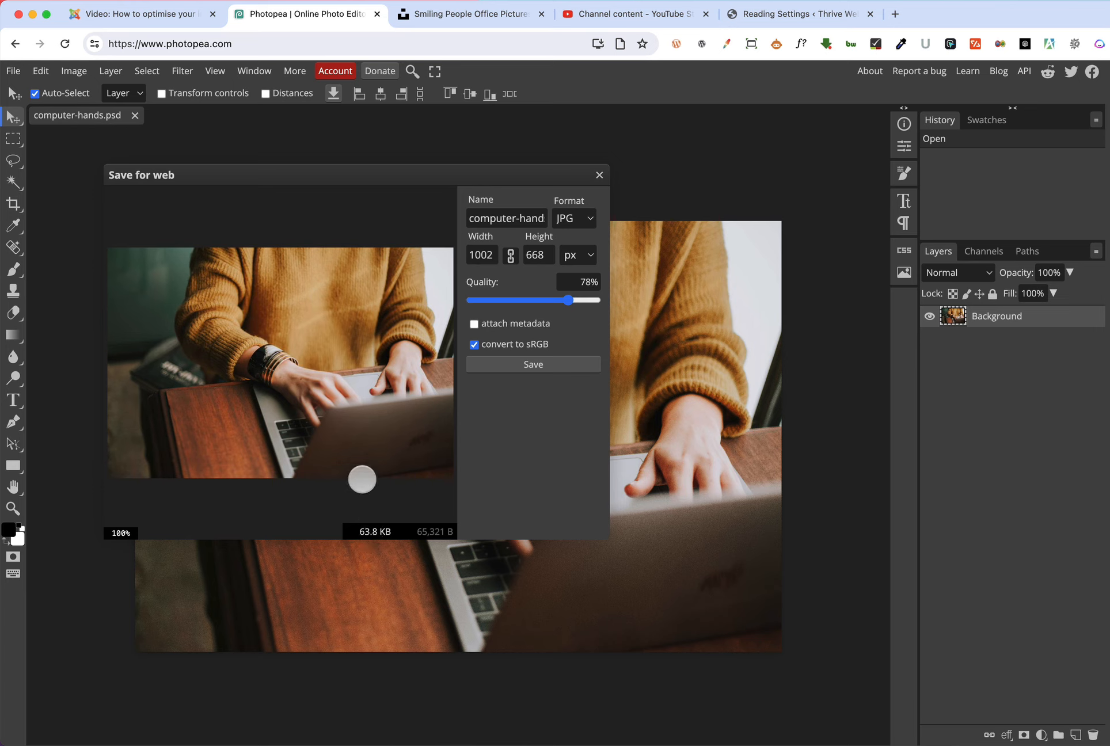
{"action": "key", "text": "Up"}
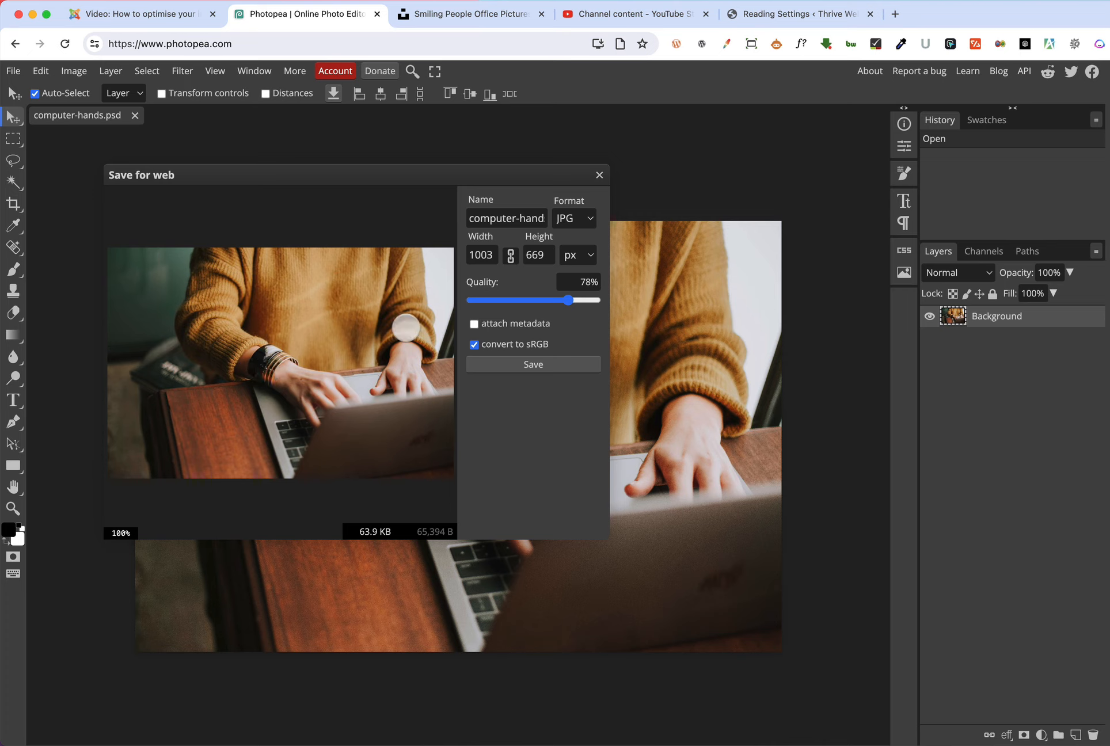
{"action": "left_click", "coordinate": [482, 255]}
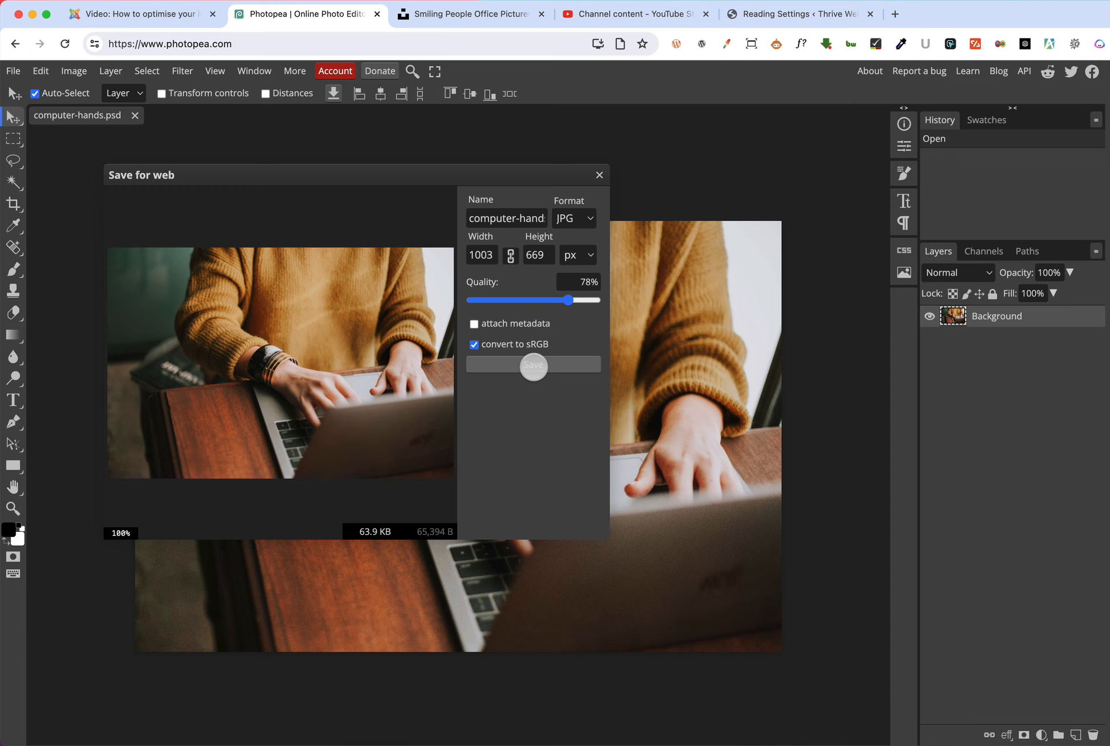
Step: Save the exported image as computer-hands (2).jpg, and view the saved file before closing its preview
{"action": "left_click", "coordinate": [534, 364]}
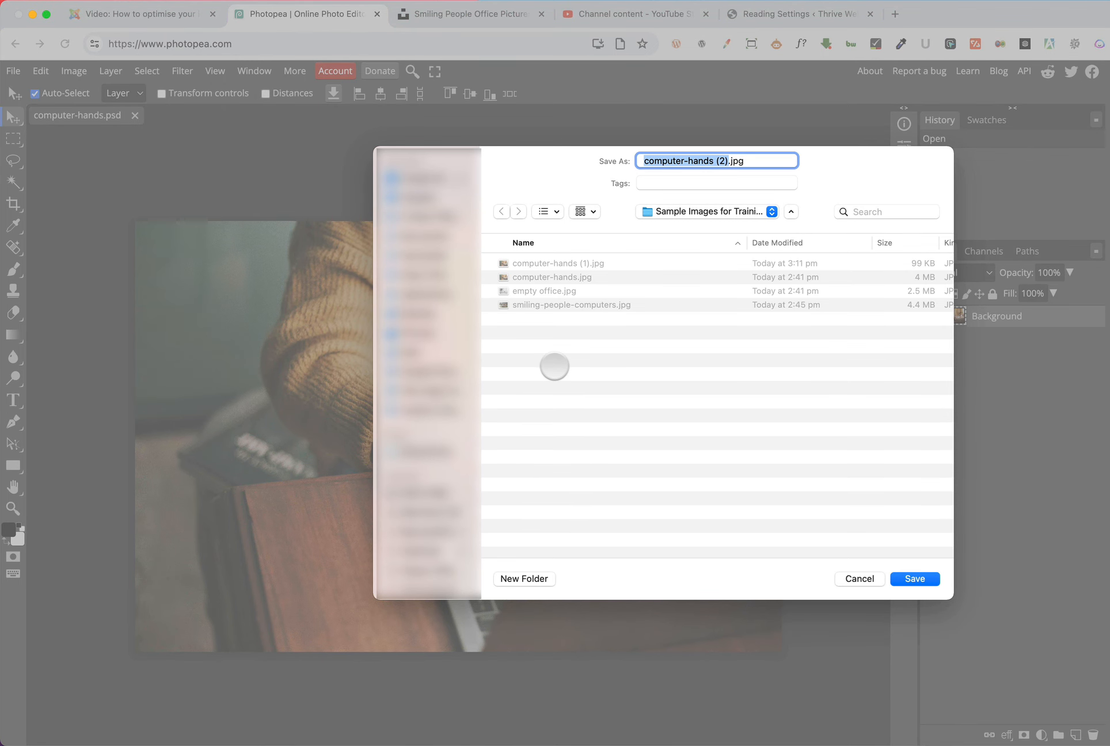
{"action": "key", "text": "Return"}
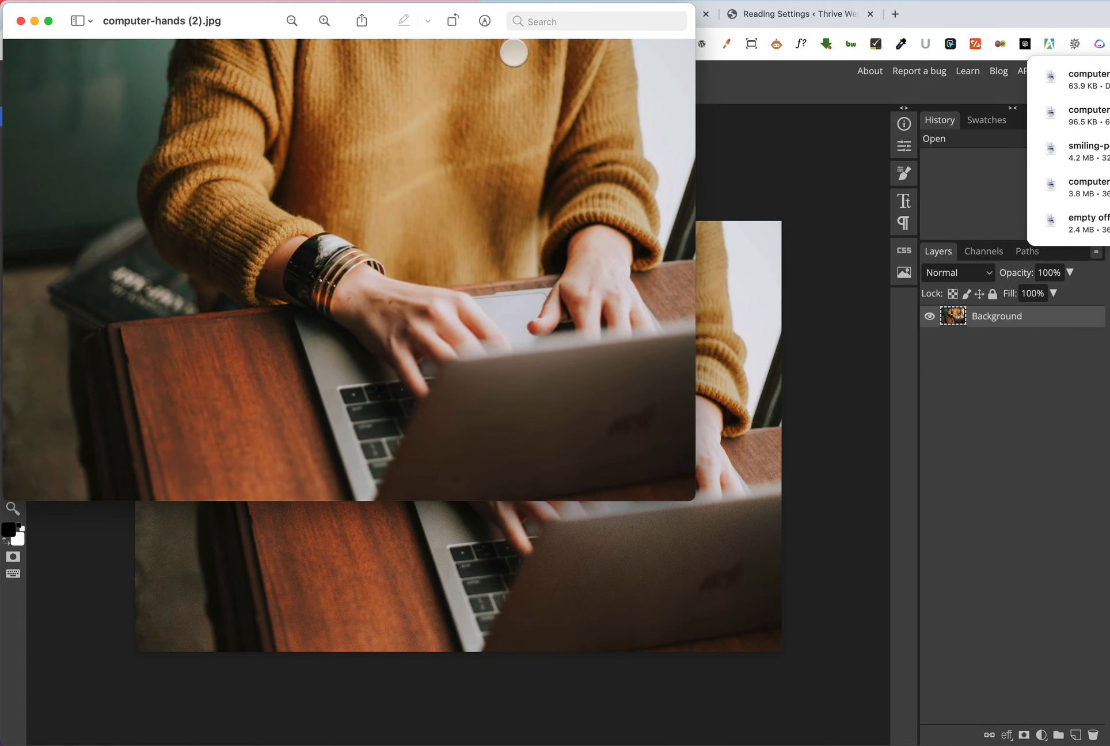
{"action": "left_click_drag", "start_coordinate": [280, 18], "coordinate": [406, 169]}
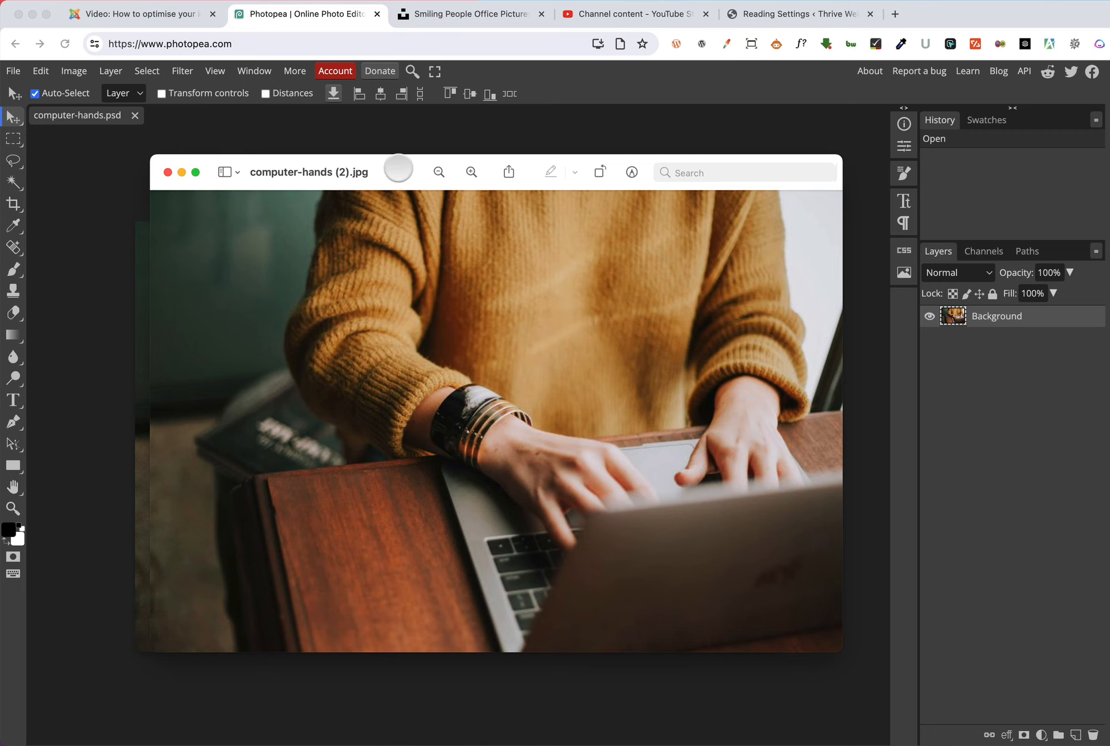
{"action": "key", "text": "super+w"}
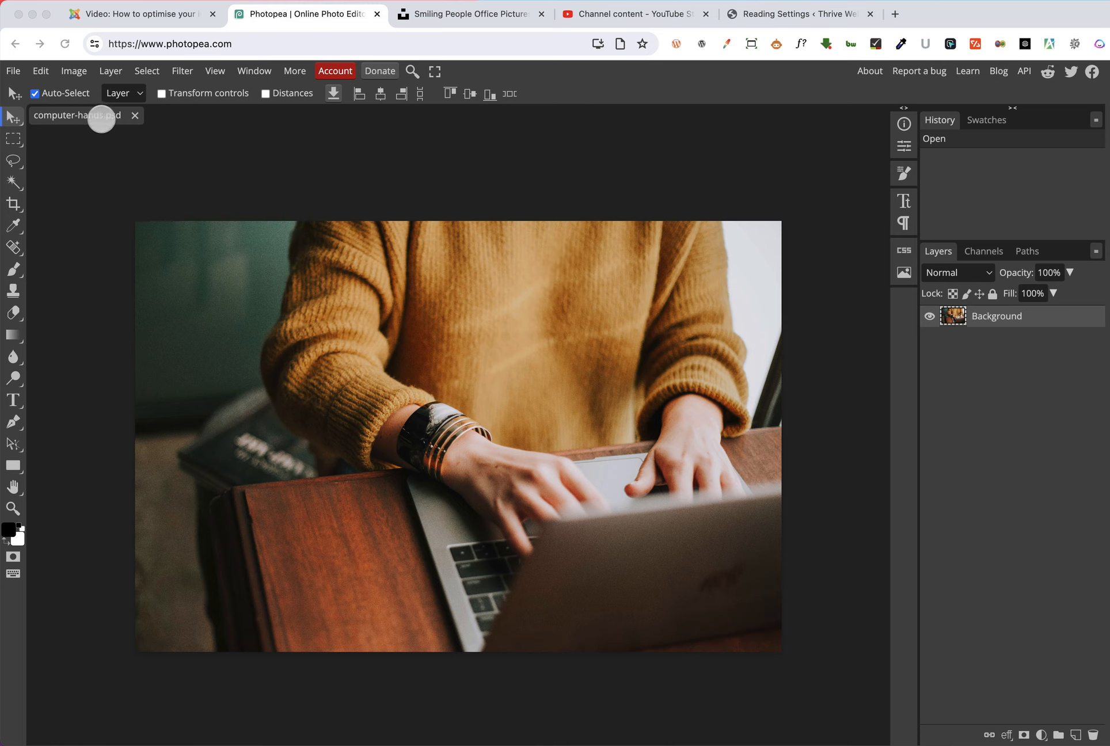
Step: Close the computer-hands.psd document and open smiling-people-computers.jpg from the computer
{"action": "left_click", "coordinate": [141, 112]}
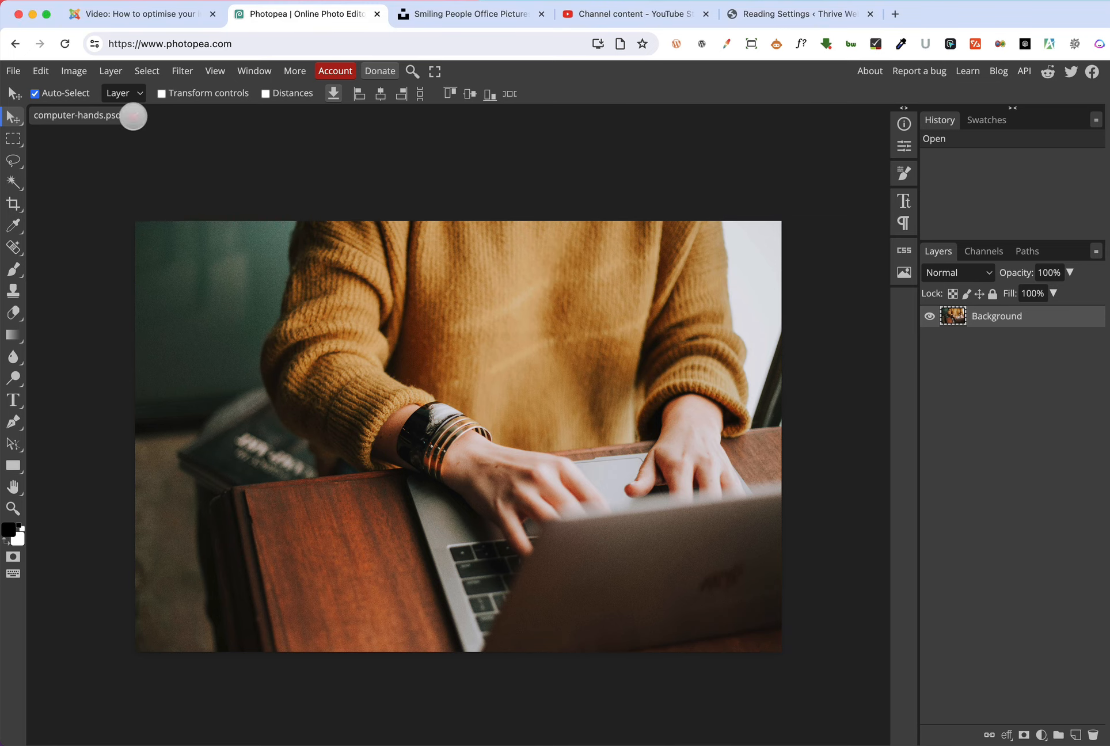
{"action": "left_click", "coordinate": [135, 115]}
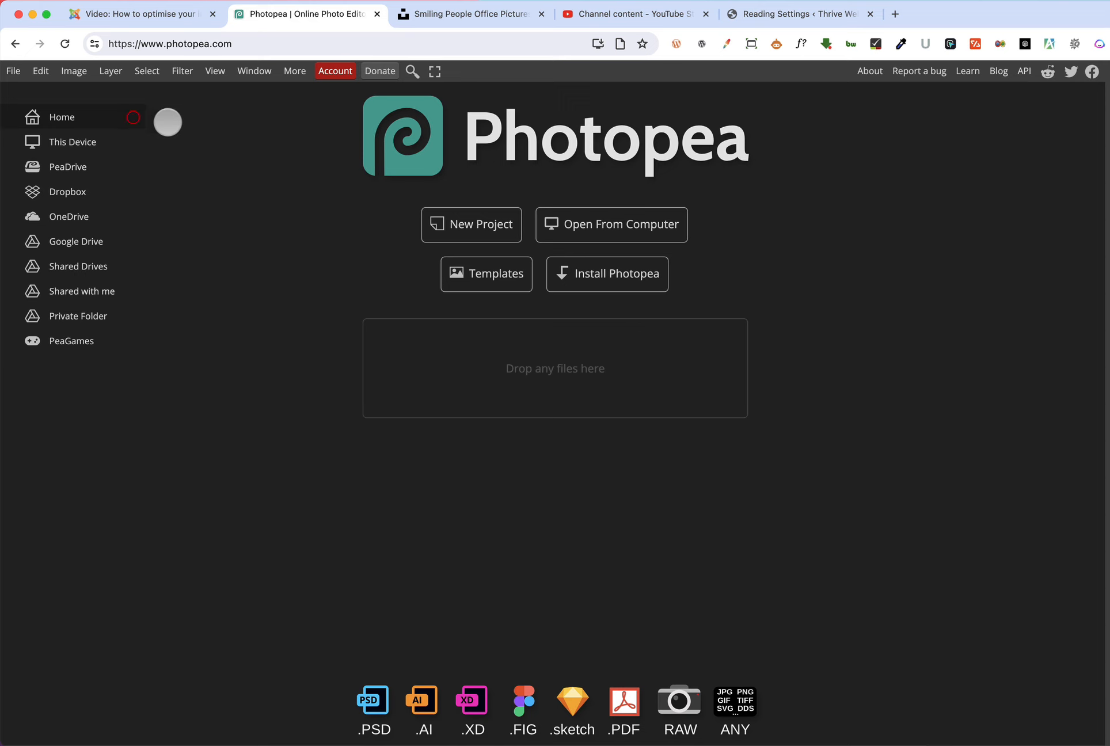
{"action": "left_click", "coordinate": [609, 224]}
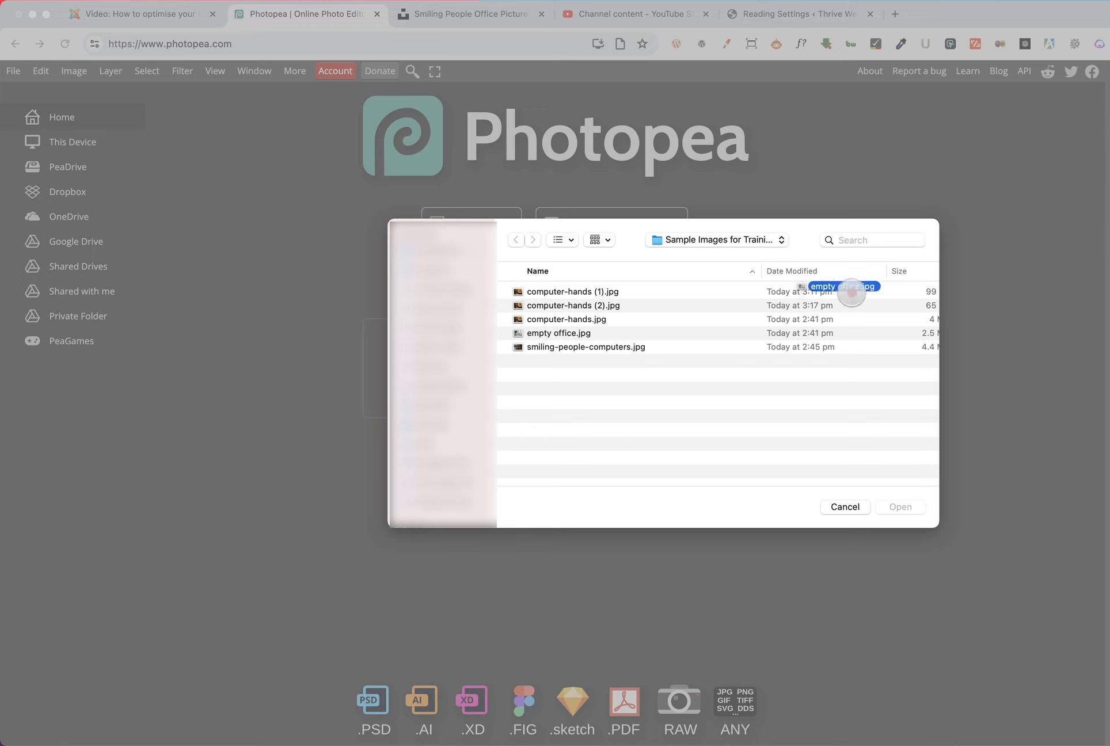
{"action": "left_click_drag", "start_coordinate": [851, 293], "coordinate": [672, 349]}
{"action": "left_click", "coordinate": [600, 331]}
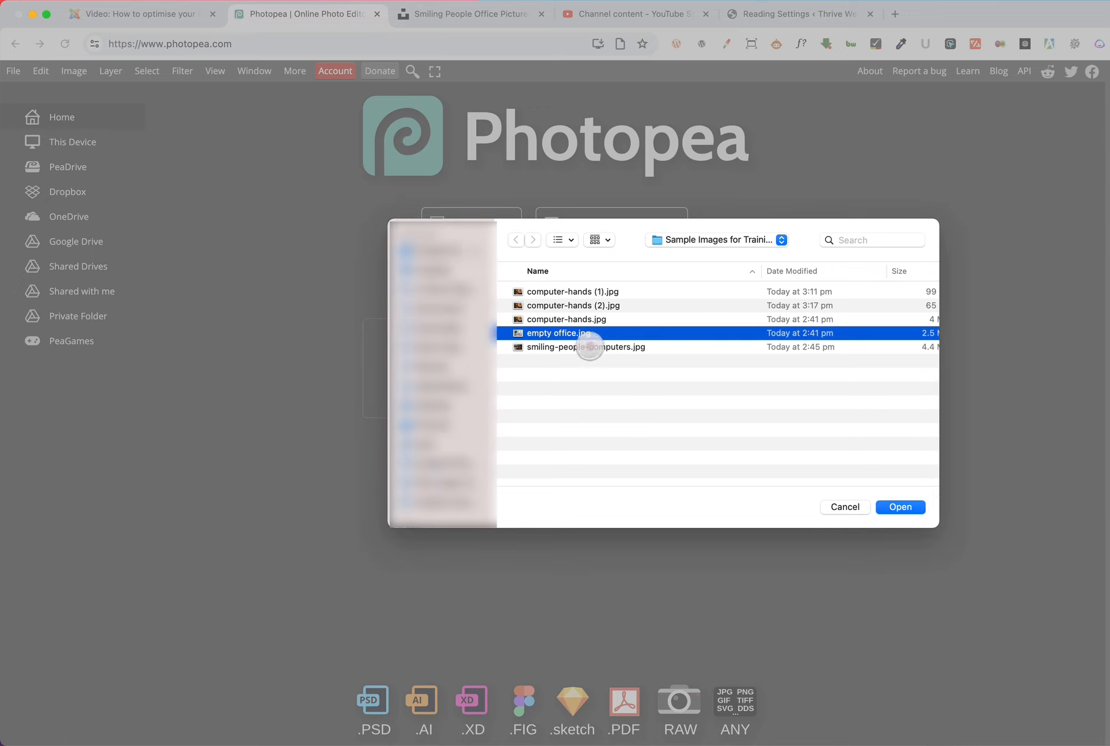
{"action": "left_click", "coordinate": [590, 347]}
{"action": "scroll", "coordinate": [668, 403], "scroll_direction": "right", "scroll_amount": 3}
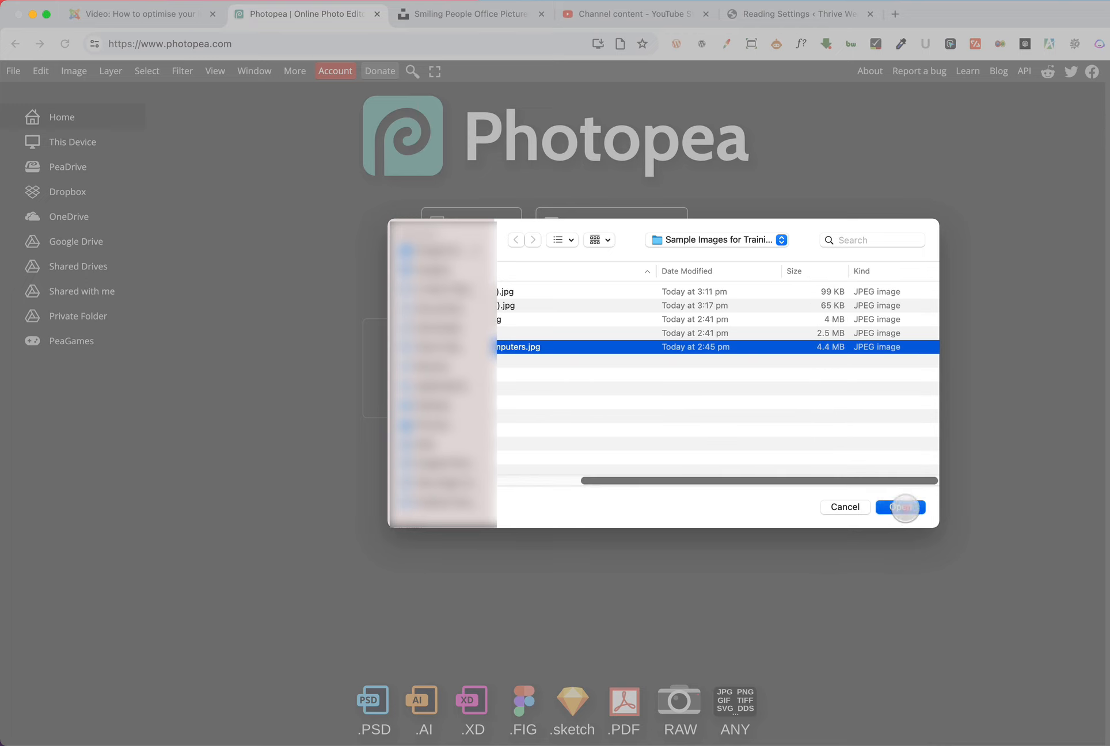
{"action": "left_click", "coordinate": [904, 508]}
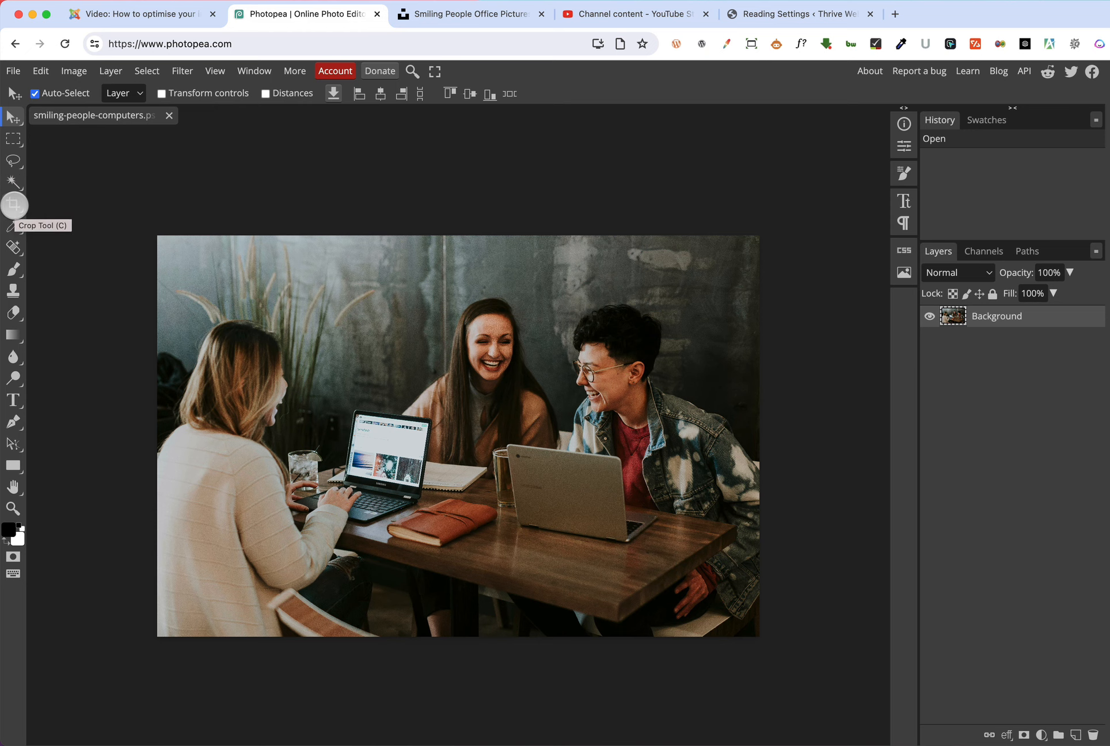
Step: Start a free-form crop with the Crop tool, trimming the photo's left and upper areas to frame the two people facing the camera
{"action": "left_click", "coordinate": [14, 205]}
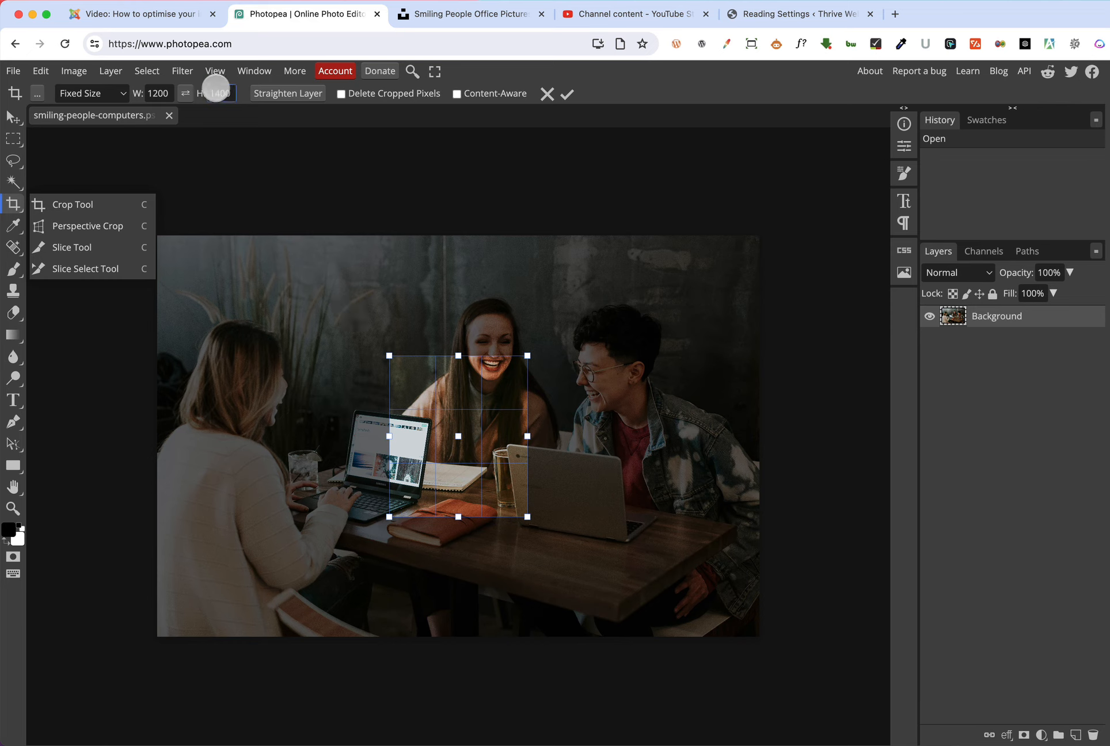
{"action": "left_click", "coordinate": [122, 93]}
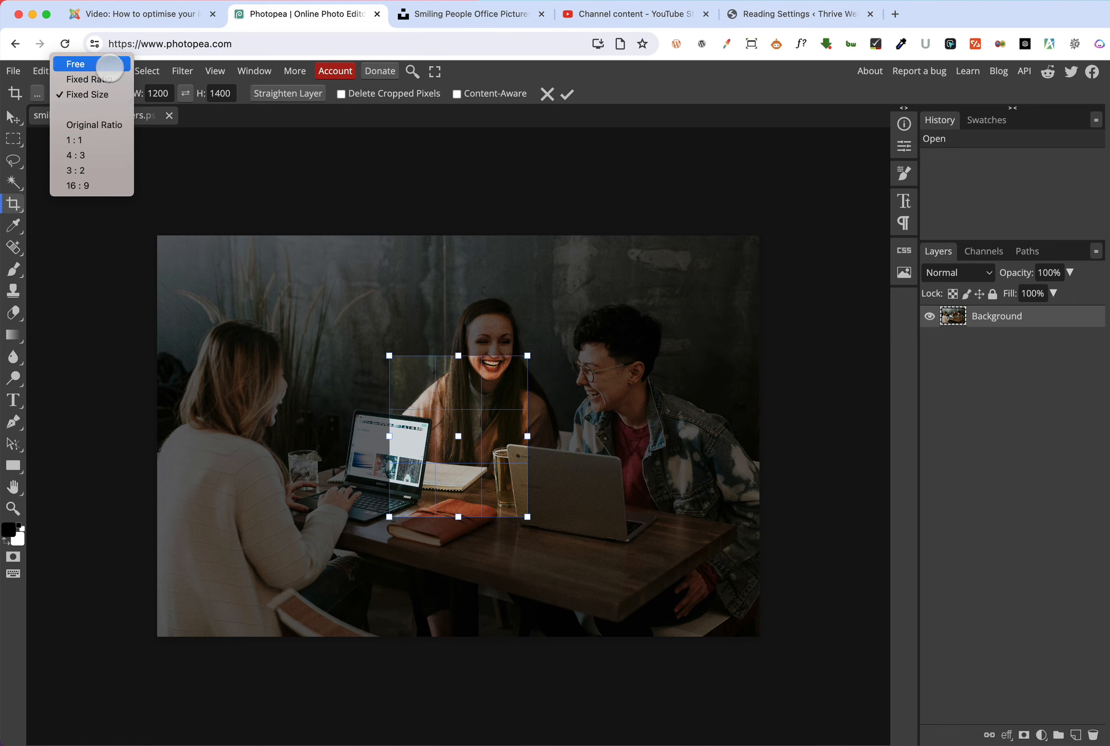
{"action": "left_click", "coordinate": [109, 66]}
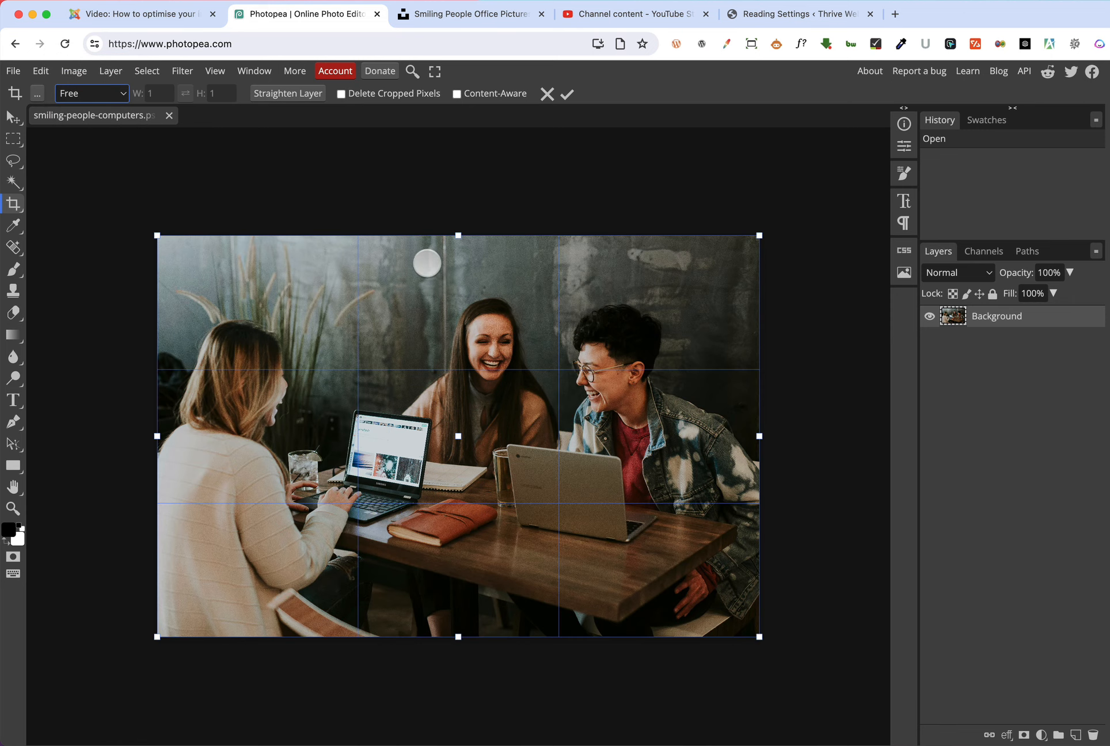
{"action": "left_click_drag", "start_coordinate": [157, 435], "coordinate": [350, 436]}
{"action": "mouse_move", "coordinate": [760, 436]}
{"action": "left_mouse_down"}
{"action": "mouse_move", "coordinate": [728, 434]}
{"action": "mouse_move", "coordinate": [759, 436]}
{"action": "left_mouse_up"}
{"action": "left_click_drag", "start_coordinate": [554, 236], "coordinate": [555, 289]}
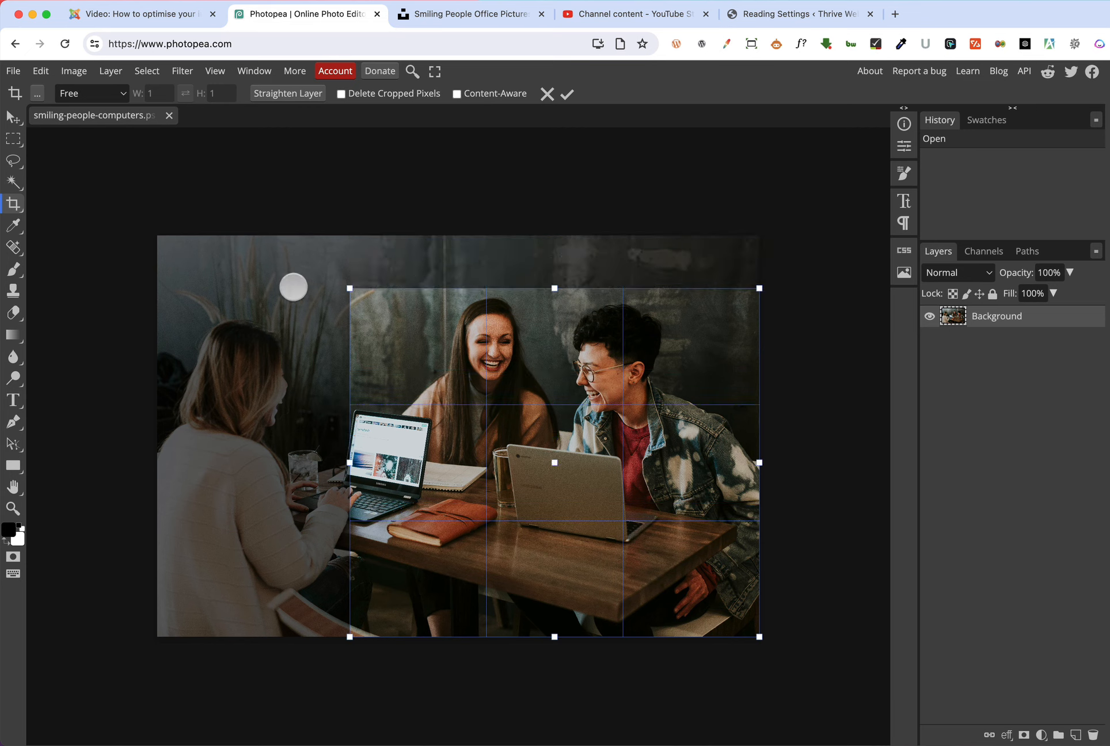
Step: Try a fixed crop ratio with width 6 and height 4
{"action": "left_click", "coordinate": [103, 94]}
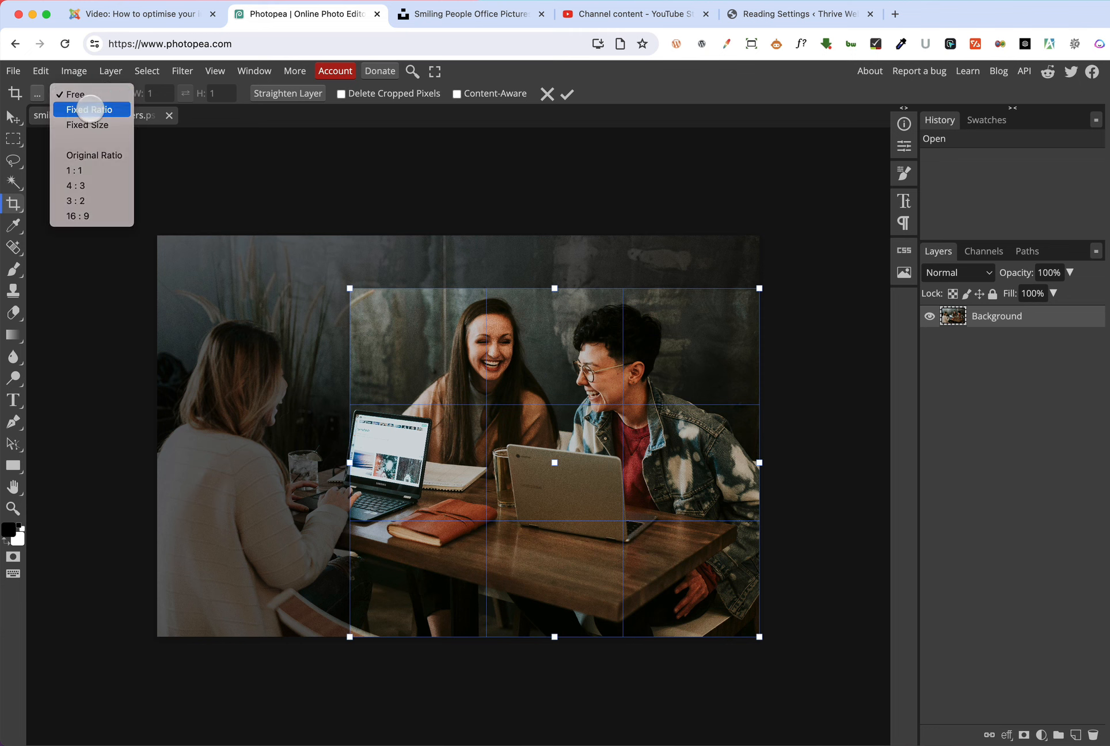
{"action": "left_click", "coordinate": [89, 110]}
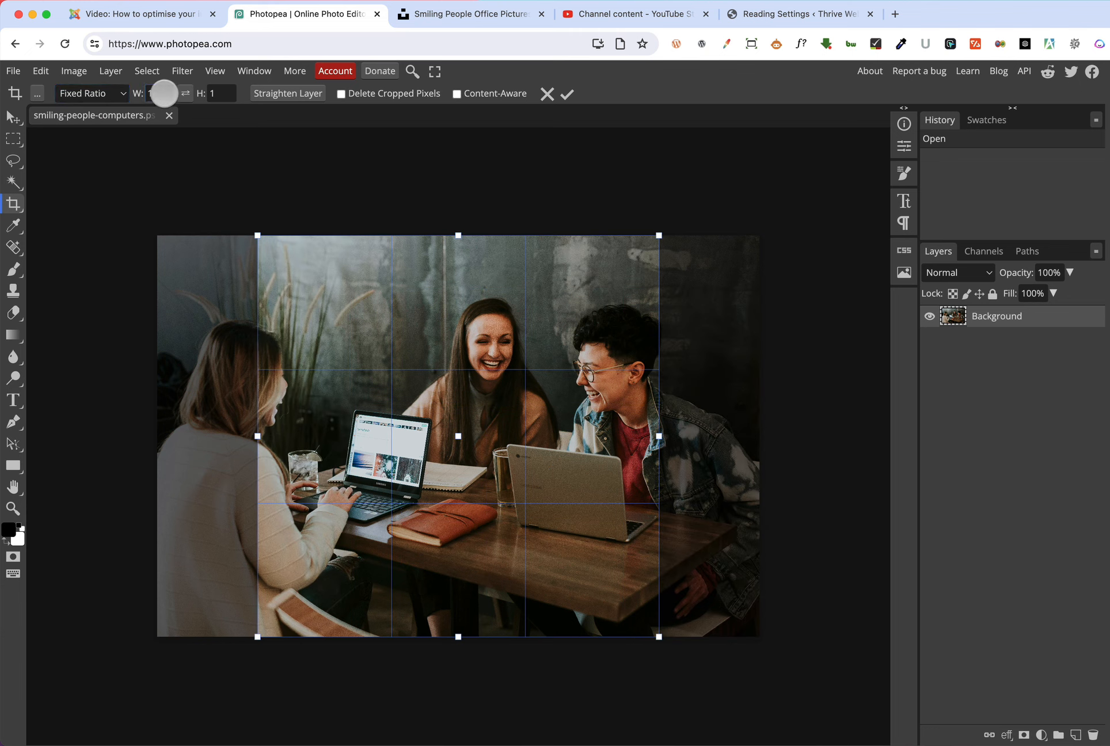
{"action": "left_click", "coordinate": [224, 93]}
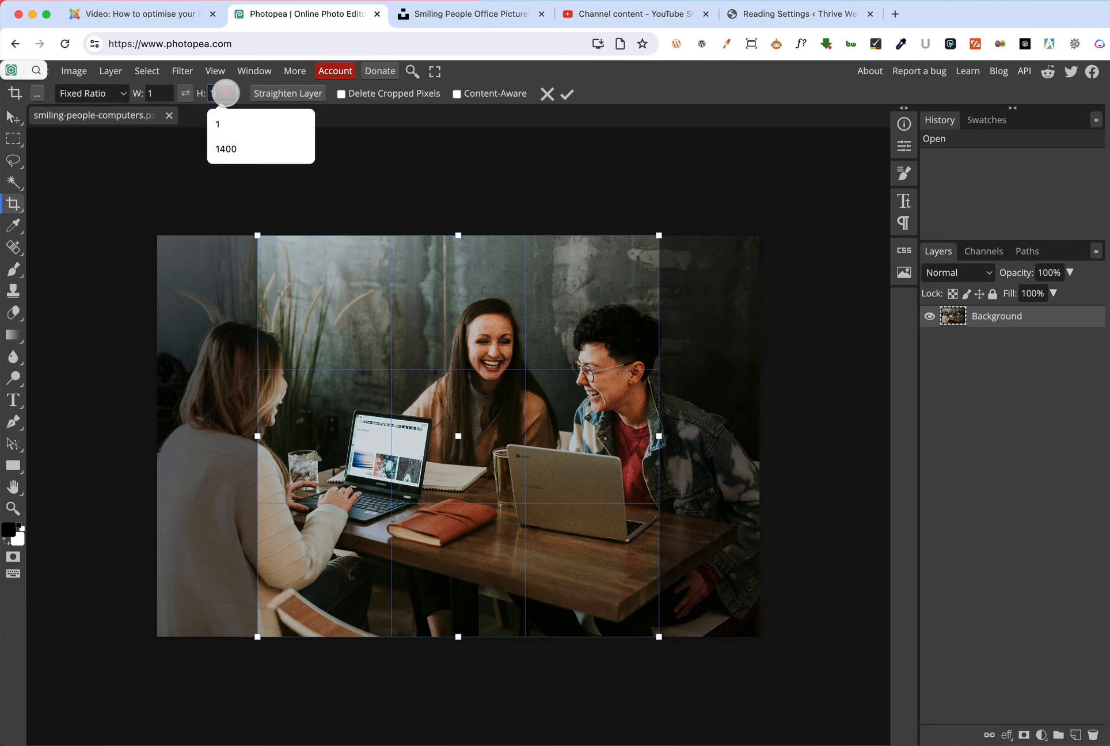
{"action": "left_click", "coordinate": [161, 93]}
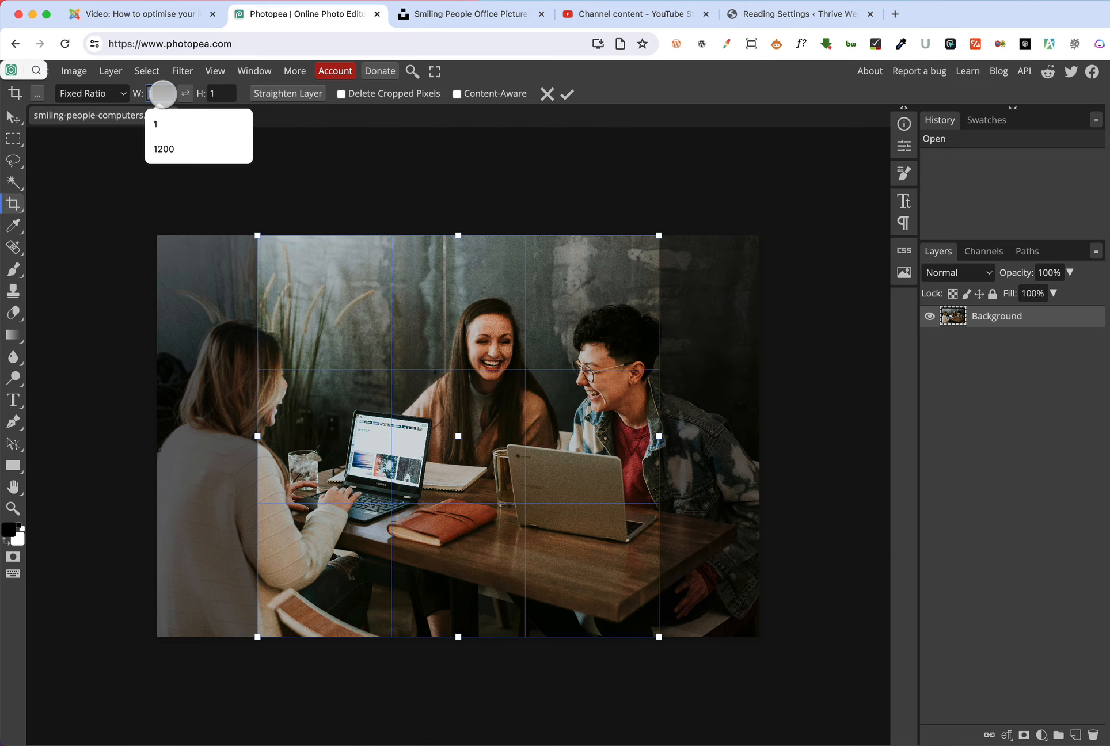
{"action": "type", "text": "6"}
{"action": "key", "text": "Return"}
{"action": "key", "text": "4"}
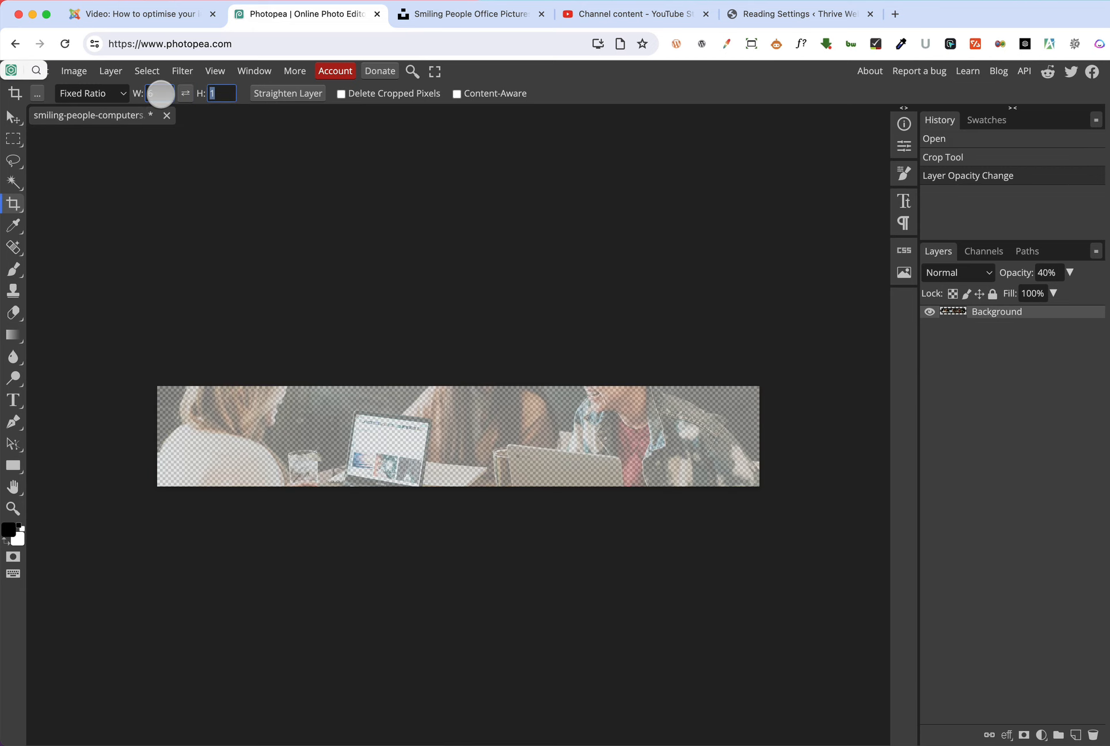
{"action": "key", "text": "Return"}
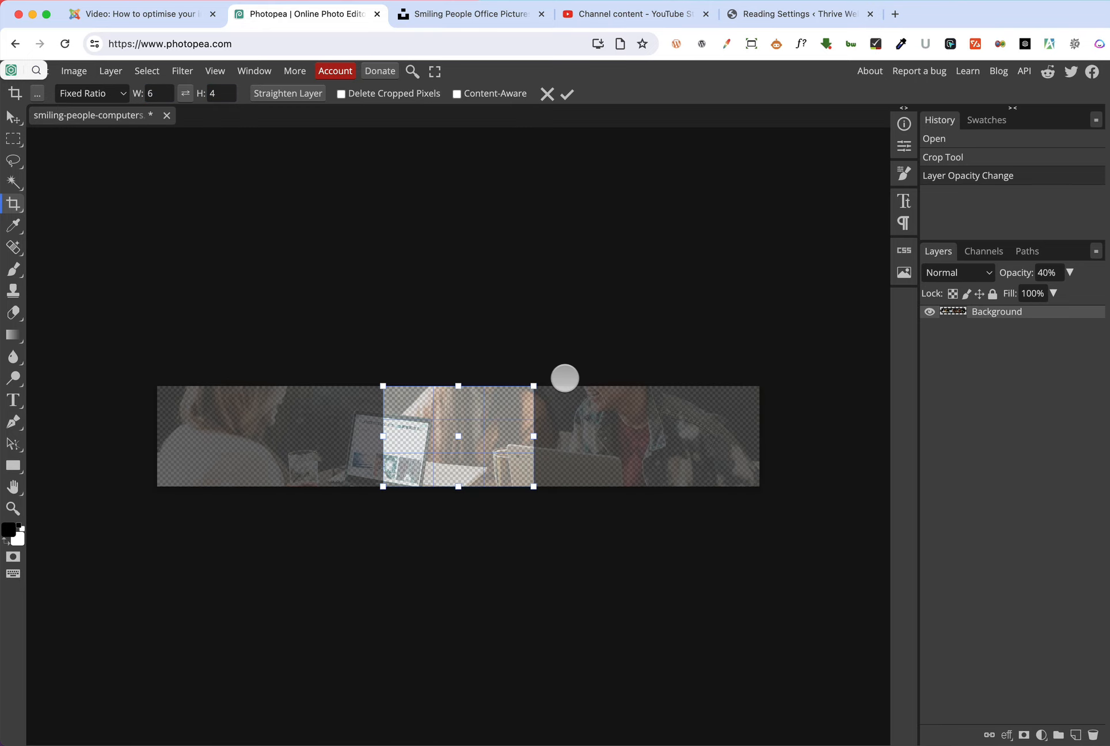
Step: Undo the crops and the layer opacity change, and shrink the 6:4 crop frame over the middle of the group
{"action": "key", "text": "ctrl+z"}
{"action": "key", "text": "ctrl+z"}
{"action": "key", "text": "ctrl+z"}
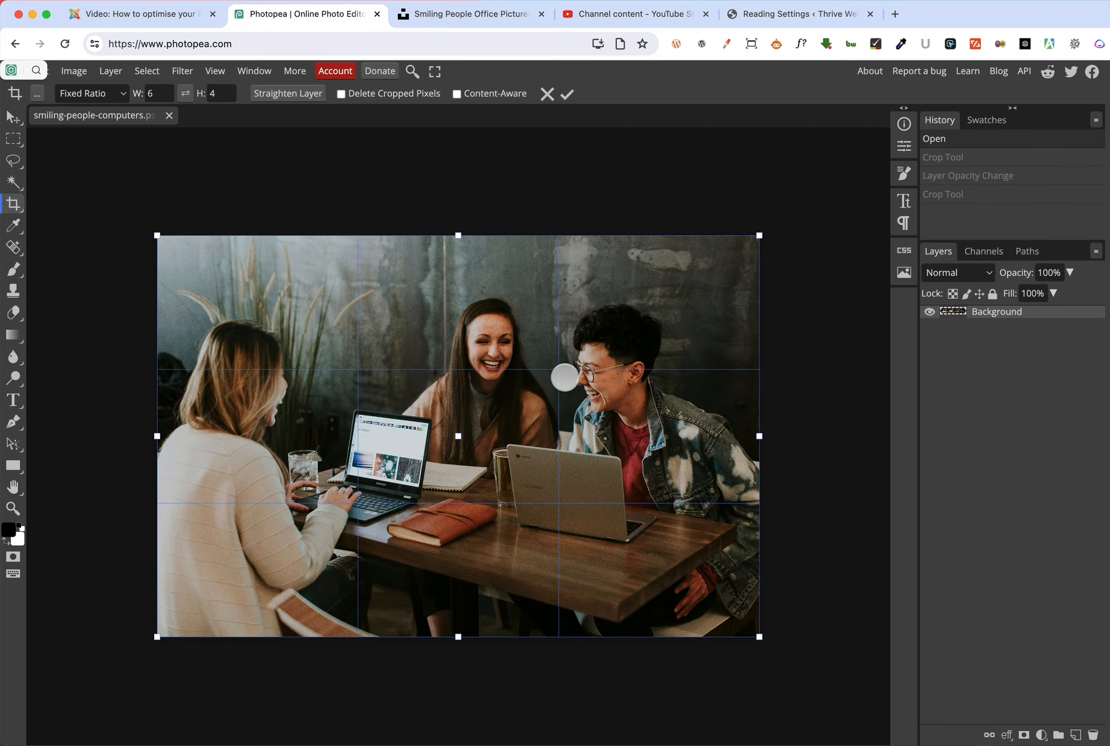
{"action": "left_click_drag", "start_coordinate": [159, 236], "coordinate": [263, 300]}
{"action": "left_click_drag", "start_coordinate": [509, 308], "coordinate": [471, 345]}
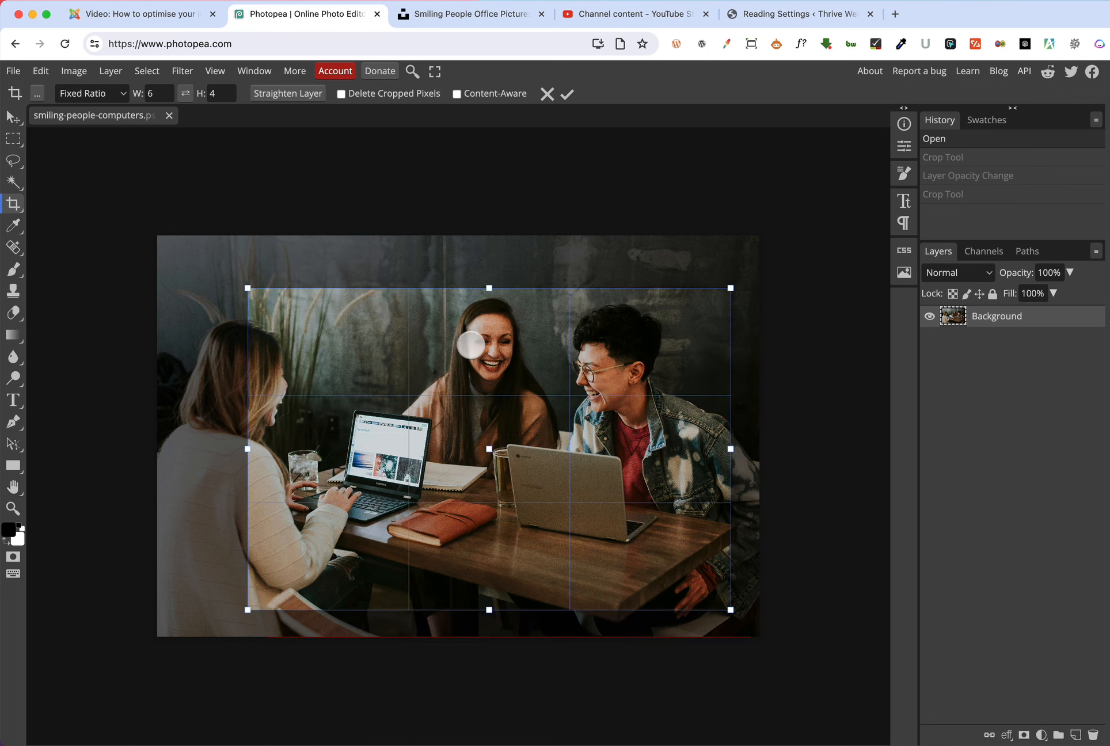
Step: Switch the crop to a fixed size of 1200 × 1400 px and enlarge its frame to nearly the full photo height
{"action": "left_click", "coordinate": [123, 93]}
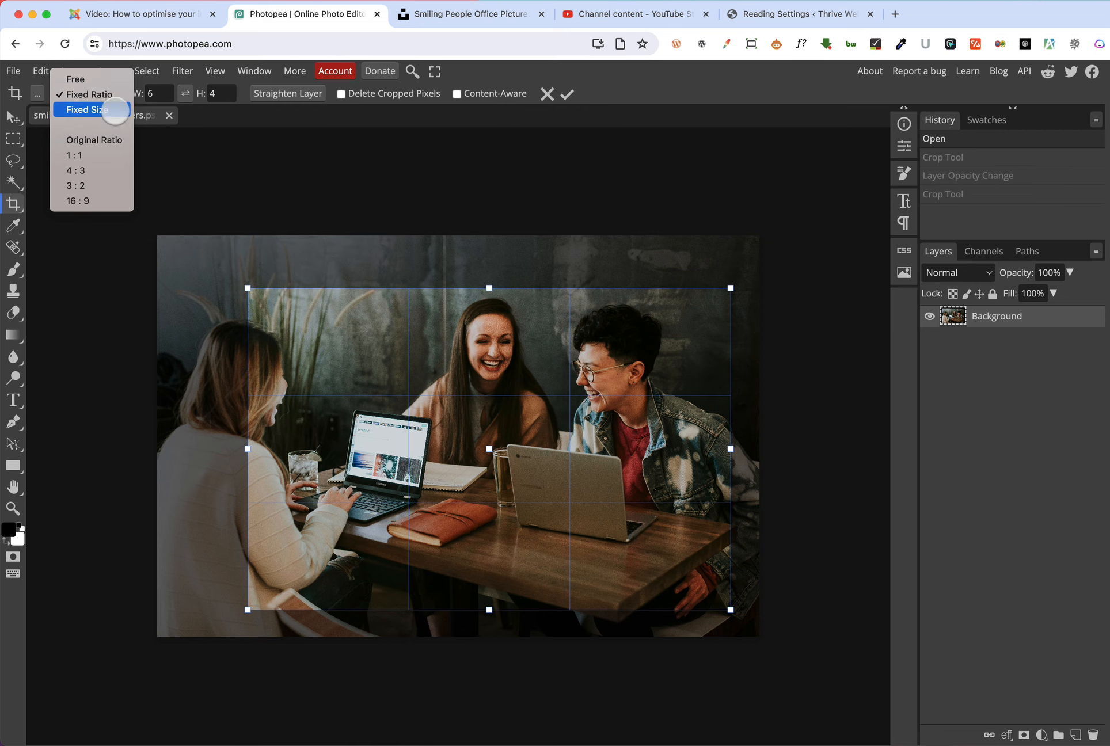
{"action": "left_click", "coordinate": [115, 110]}
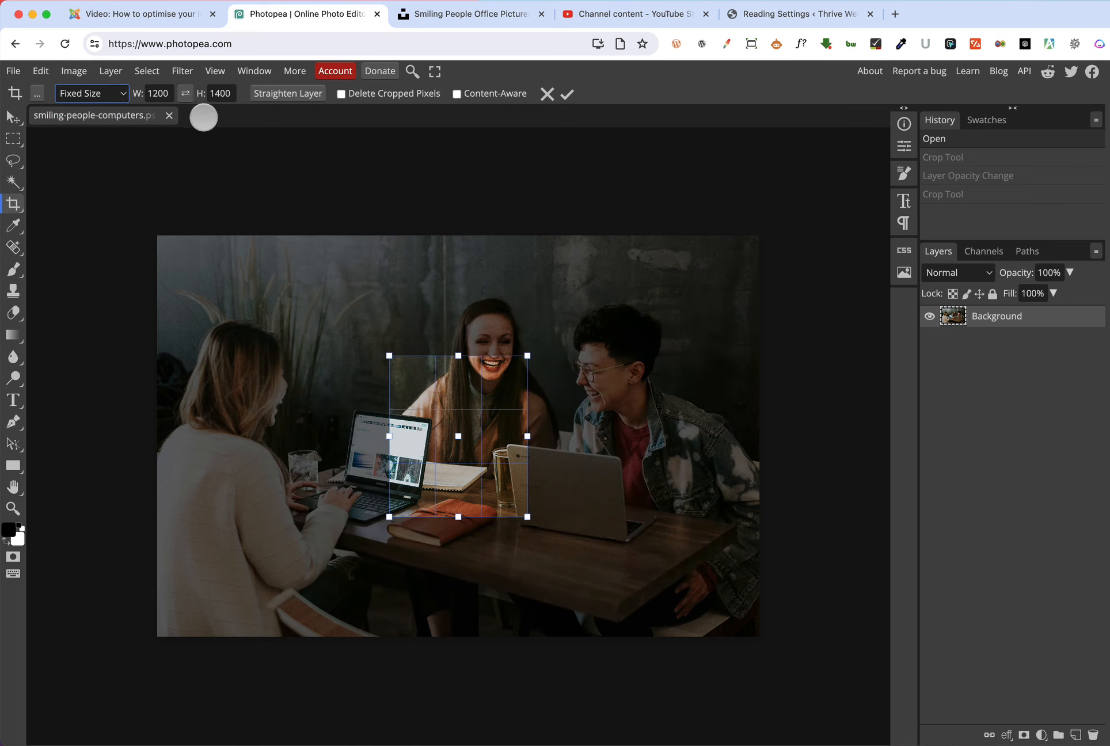
{"action": "left_click", "coordinate": [157, 94]}
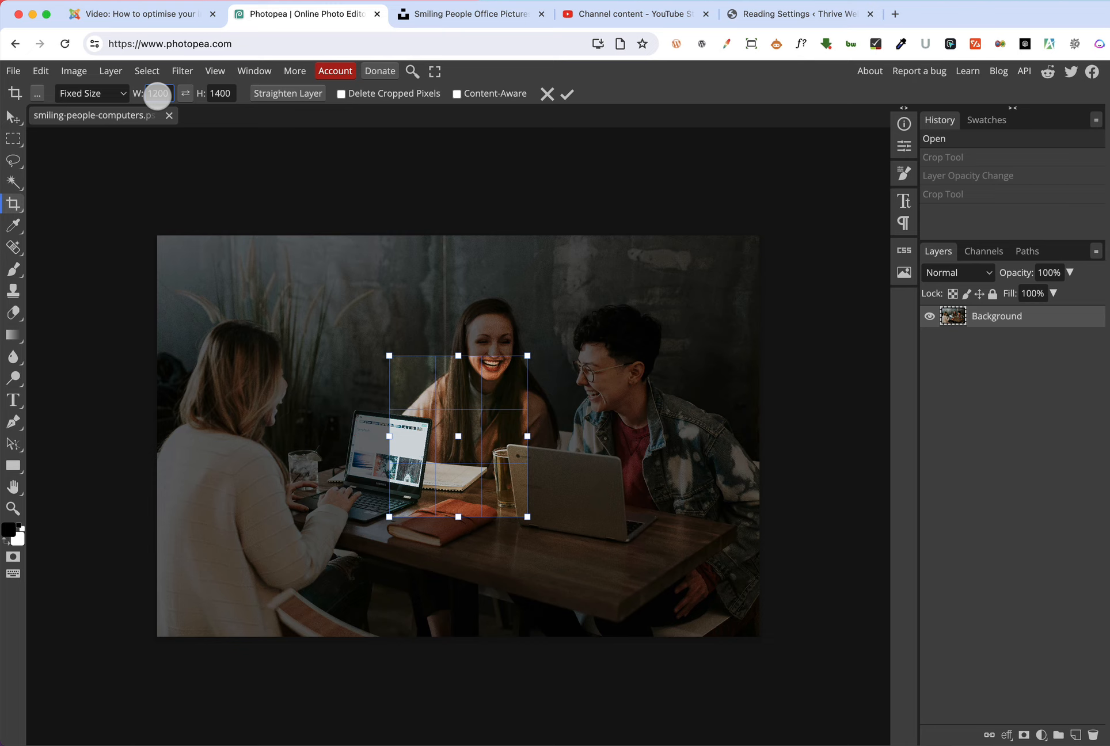
{"action": "left_click_drag", "start_coordinate": [528, 355], "coordinate": [675, 282]}
{"action": "left_click_drag", "start_coordinate": [386, 521], "coordinate": [293, 657]}
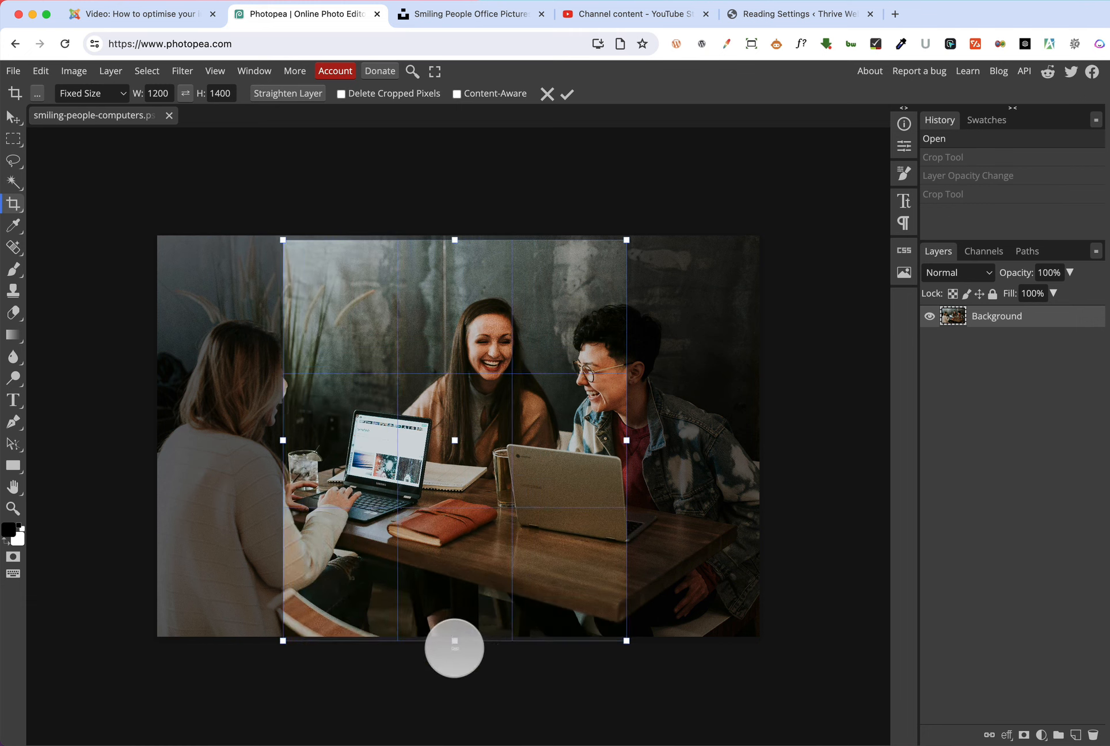
{"action": "left_click_drag", "start_coordinate": [452, 640], "coordinate": [451, 633]}
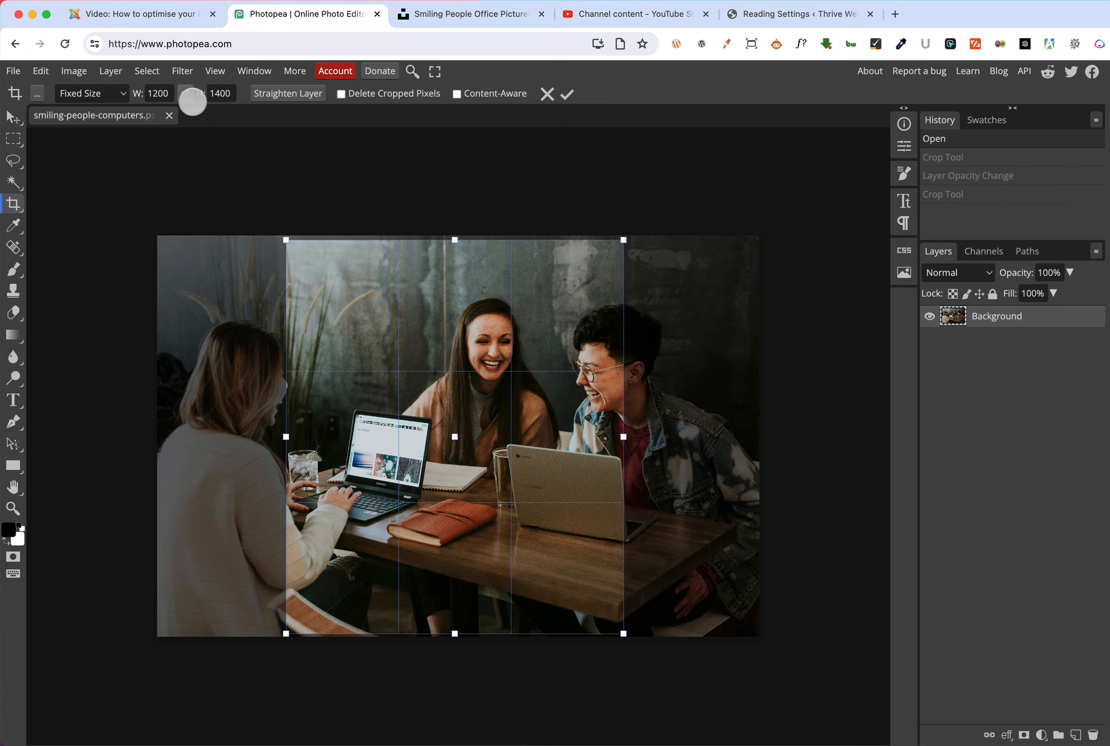
Step: Swap the fixed crop size to 1400 × 1200 px, and enlarge and reposition the frame around the two people facing the camera
{"action": "left_click", "coordinate": [186, 93]}
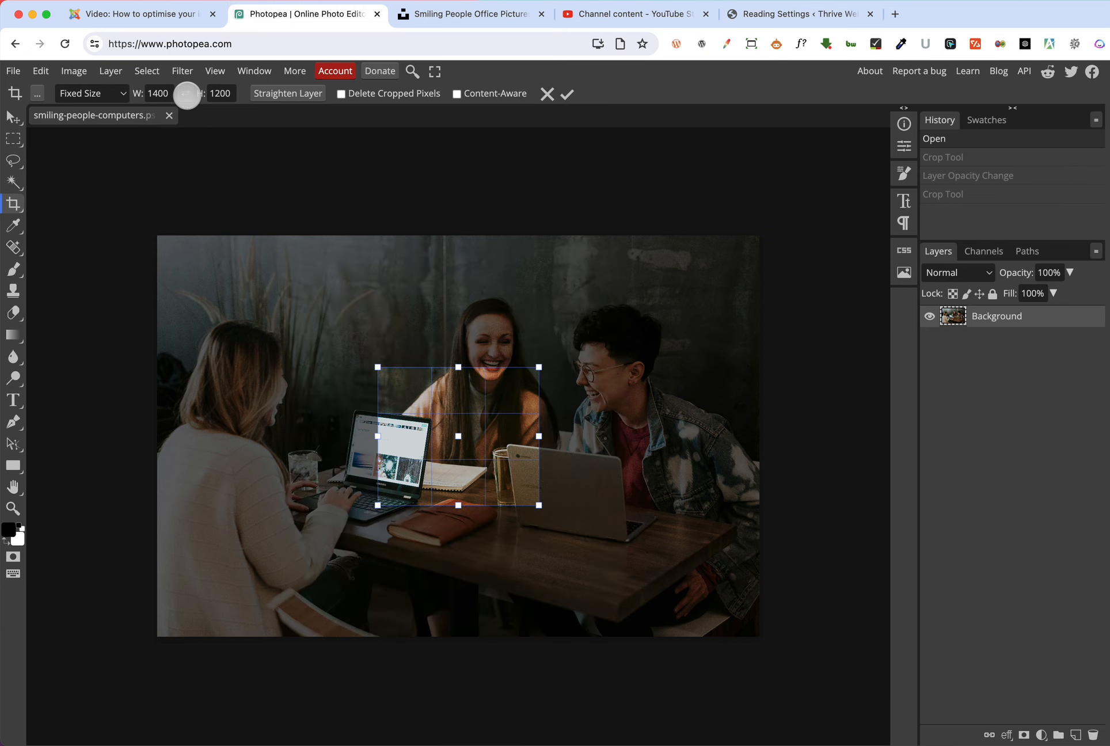
{"action": "left_click_drag", "start_coordinate": [540, 366], "coordinate": [703, 323]}
{"action": "left_click_drag", "start_coordinate": [609, 372], "coordinate": [614, 389]}
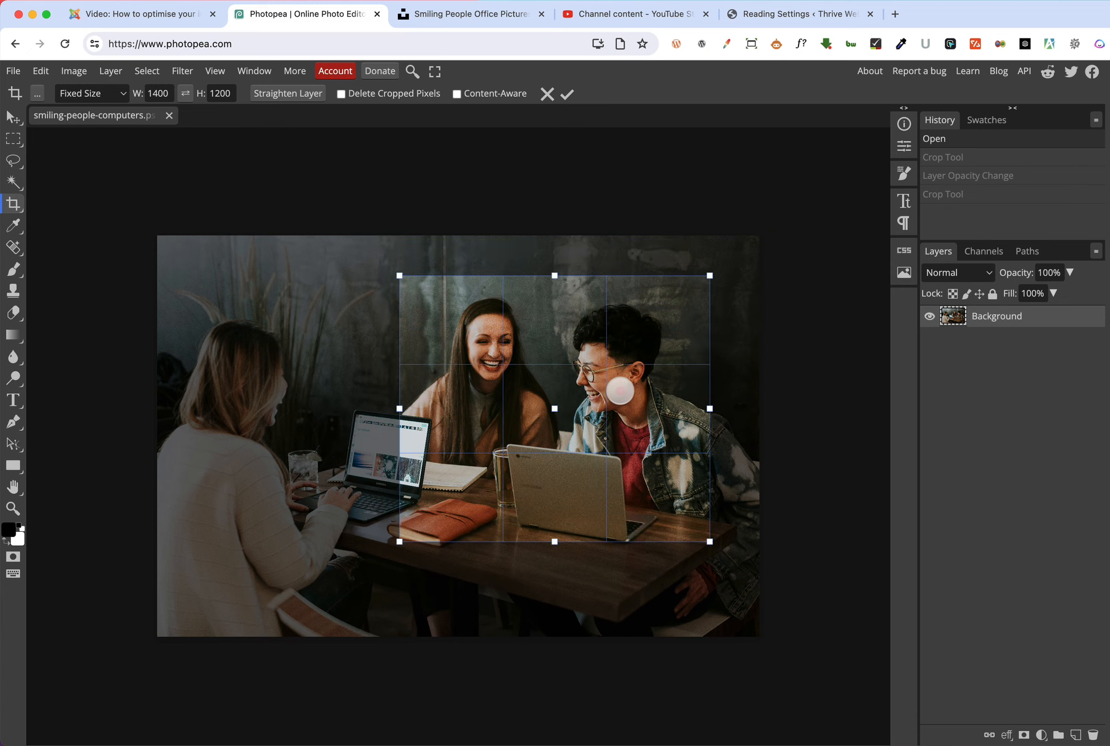
Step: Set the crop height to 1400 px, enlarge and shift the square frame over the two people and laptops, and apply the crop
{"action": "type", "text": "1400"}
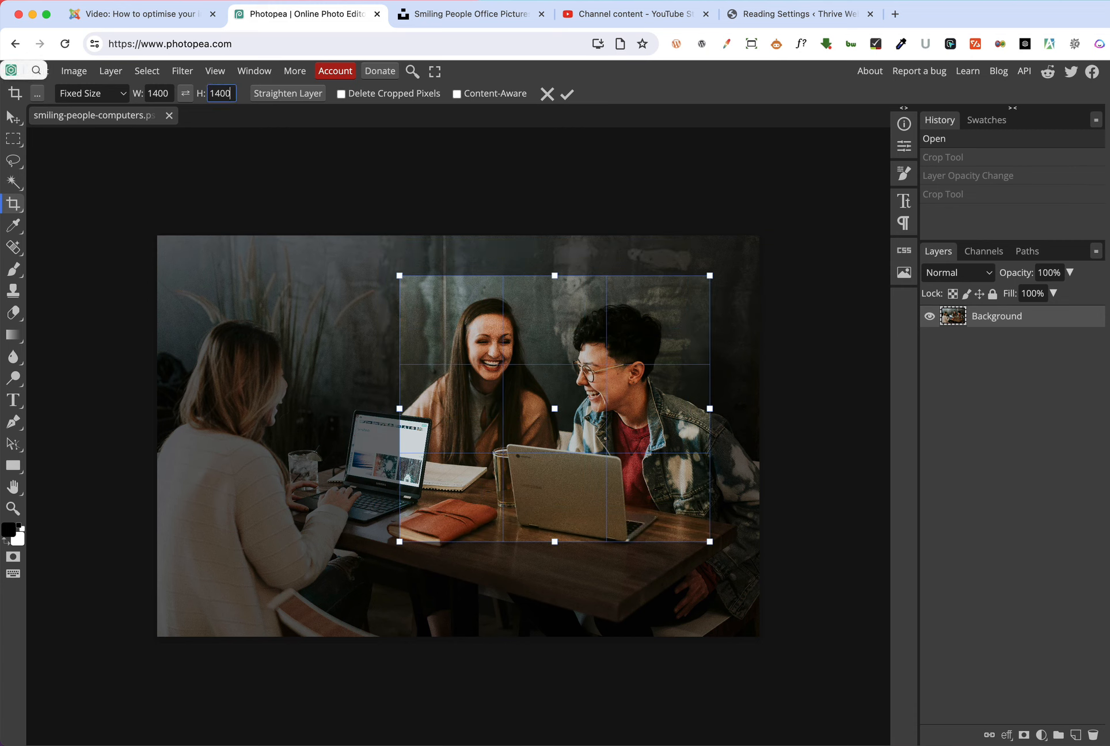
{"action": "key", "text": "Tab"}
{"action": "left_click_drag", "start_coordinate": [542, 354], "coordinate": [703, 286]}
{"action": "left_click_drag", "start_coordinate": [376, 517], "coordinate": [280, 620]}
{"action": "left_click_drag", "start_coordinate": [496, 499], "coordinate": [548, 507]}
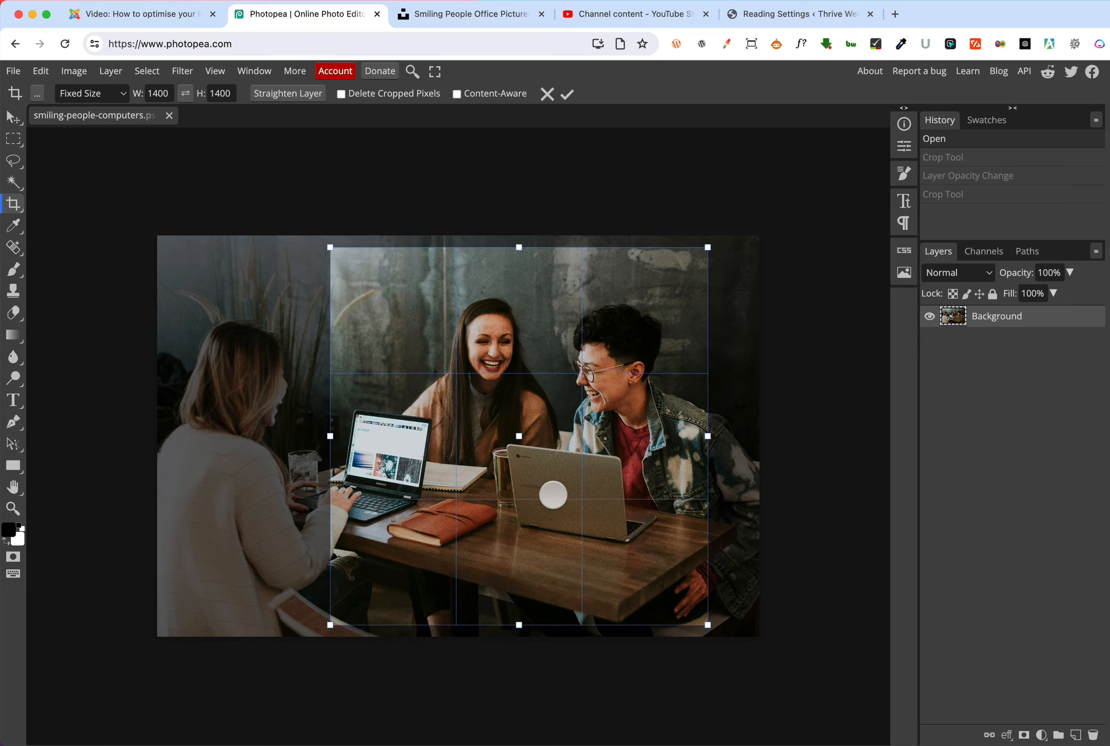
{"action": "key", "text": "Return"}
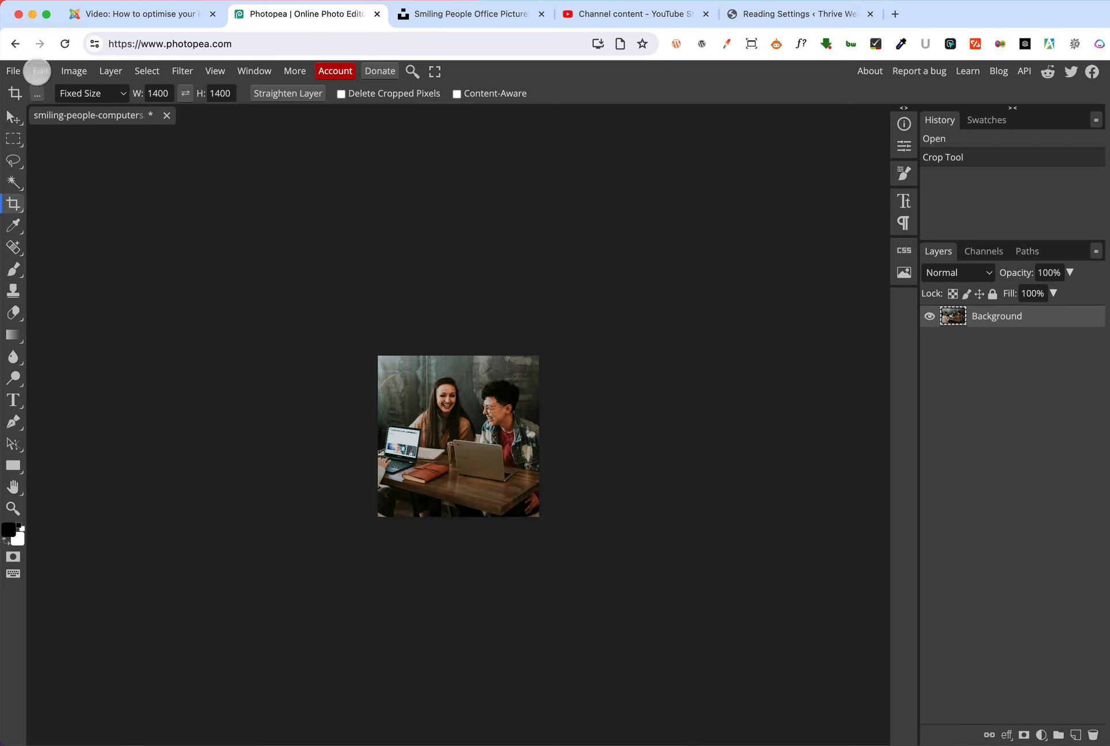
Step: Set up a JPG export of the cropped image and lower its quality to 60%
{"action": "left_click", "coordinate": [14, 71]}
{"action": "mouse_move", "coordinate": [49, 273]}
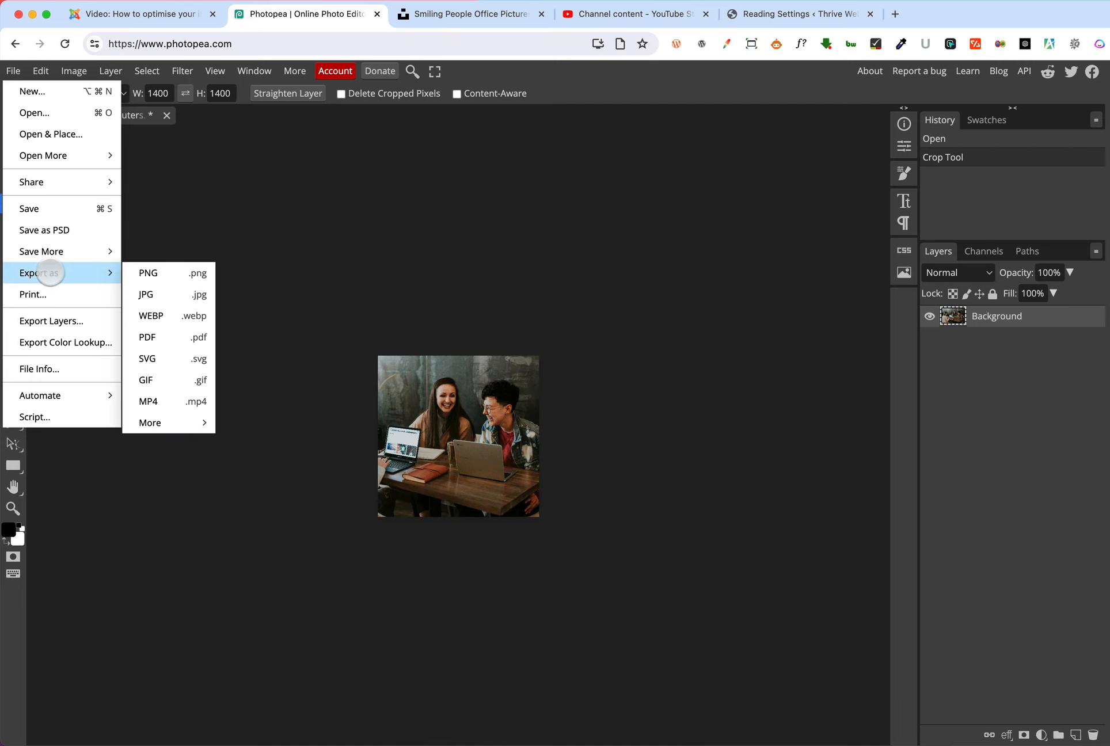
{"action": "left_click", "coordinate": [156, 294]}
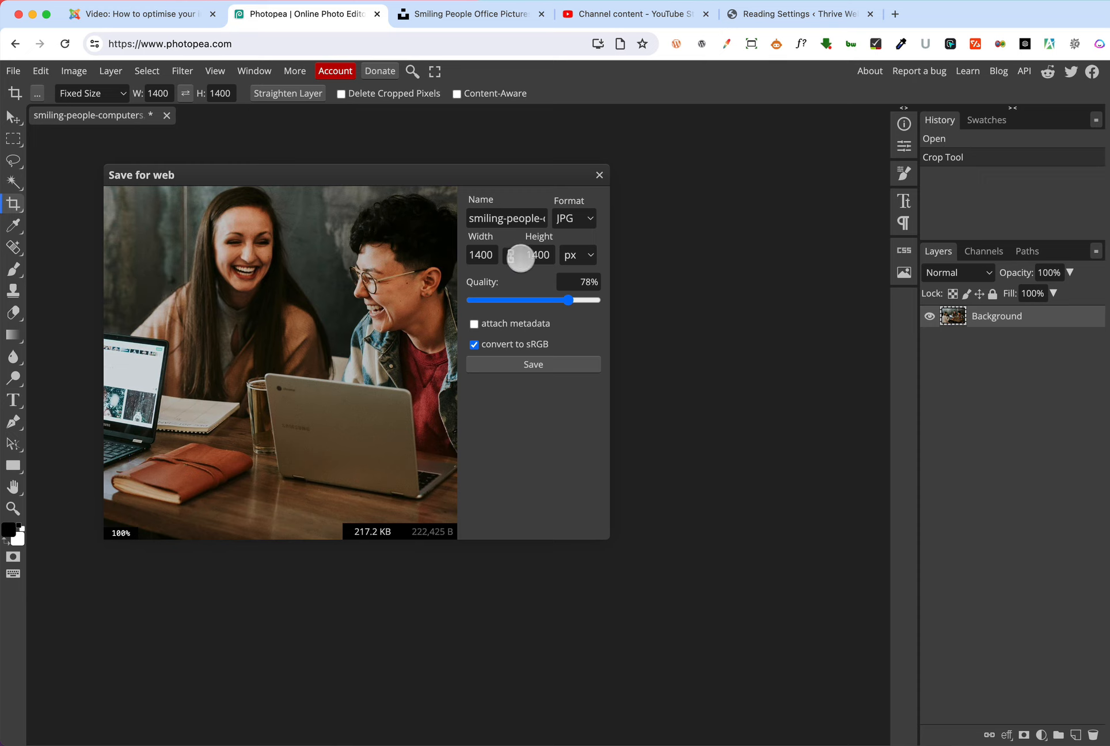
{"action": "left_click", "coordinate": [534, 255]}
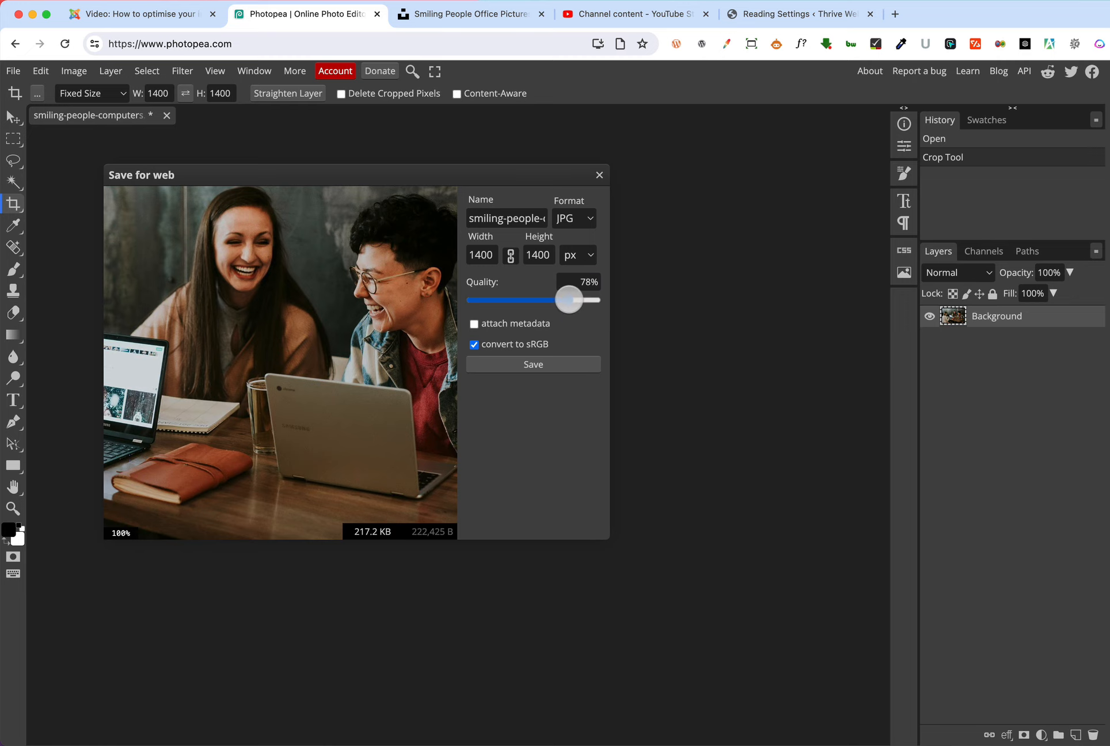
{"action": "left_click_drag", "start_coordinate": [569, 299], "coordinate": [566, 299]}
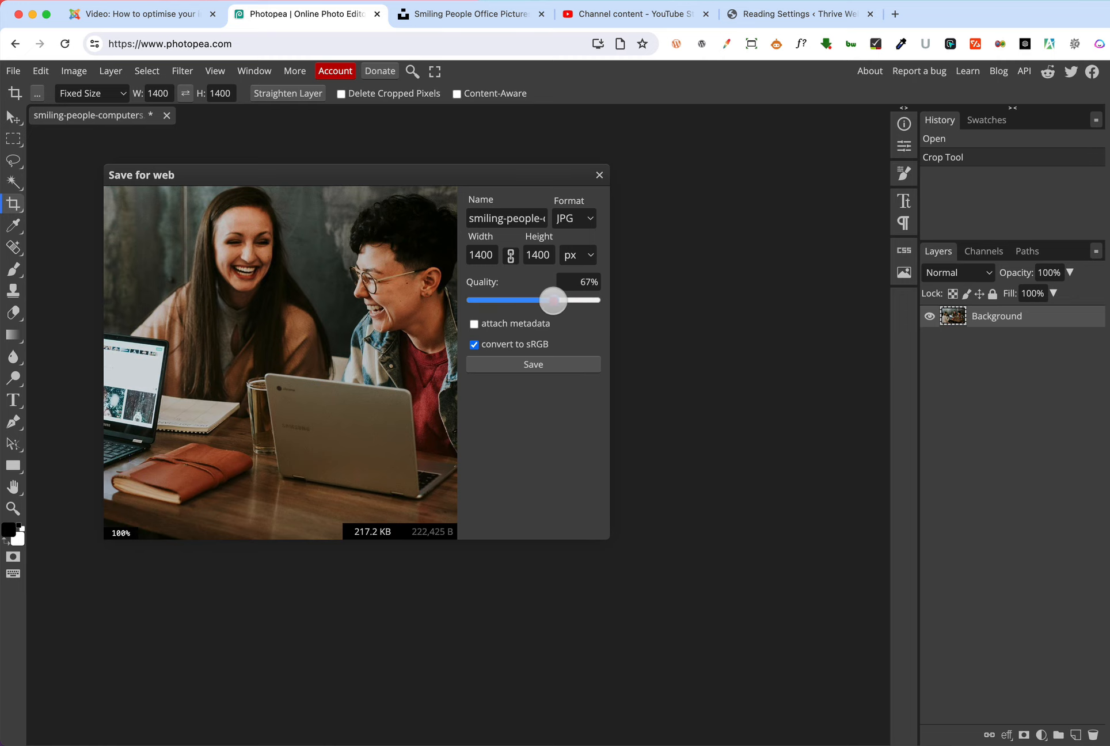
{"action": "left_click", "coordinate": [551, 300]}
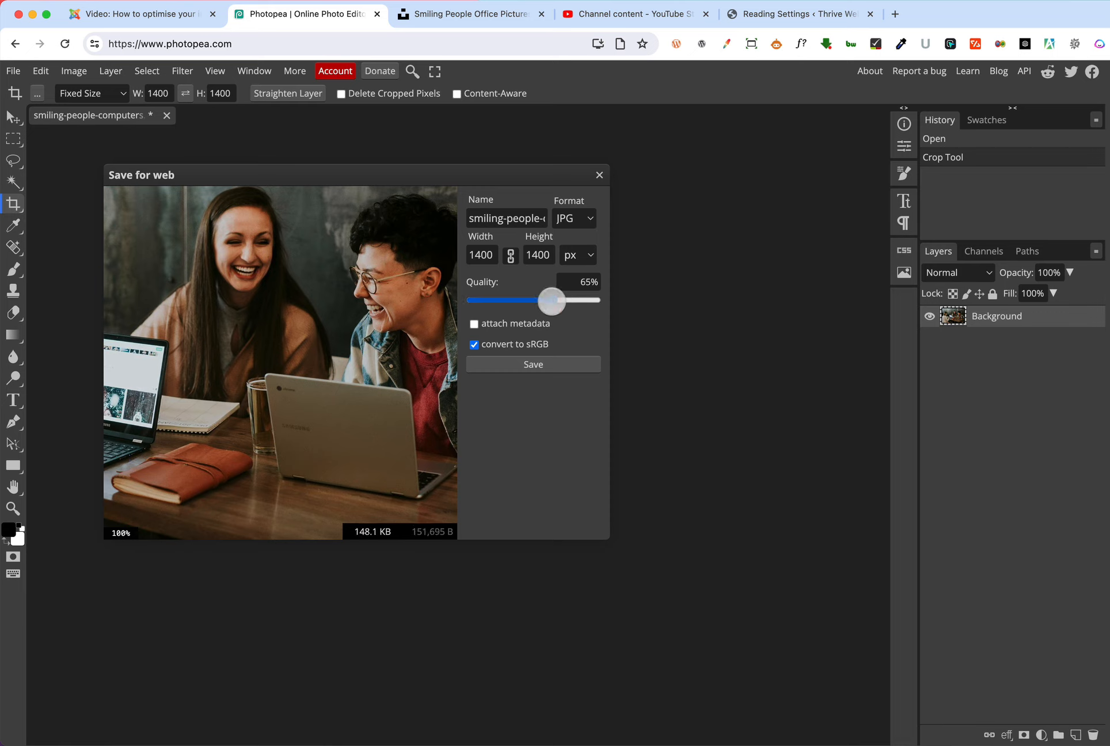
{"action": "left_click_drag", "start_coordinate": [551, 300], "coordinate": [544, 300]}
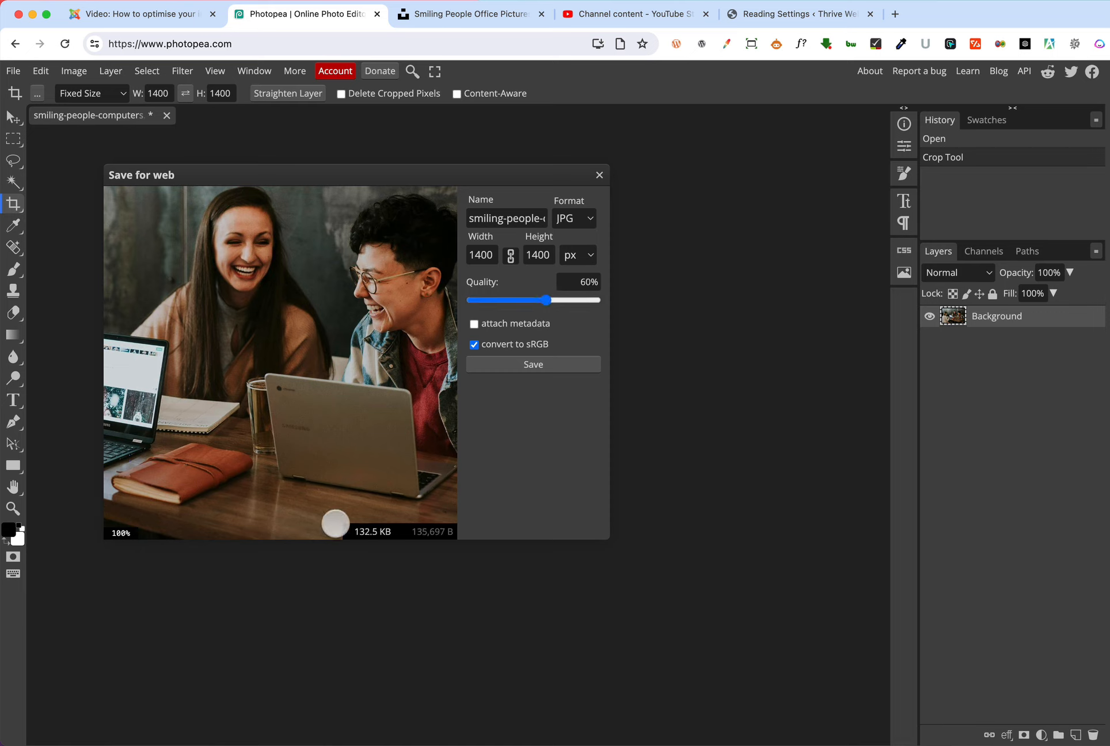
Step: Save the export as smiling-people-computers (1).jpg, and return to Photopea from the saved file's preview
{"action": "left_click", "coordinate": [539, 369]}
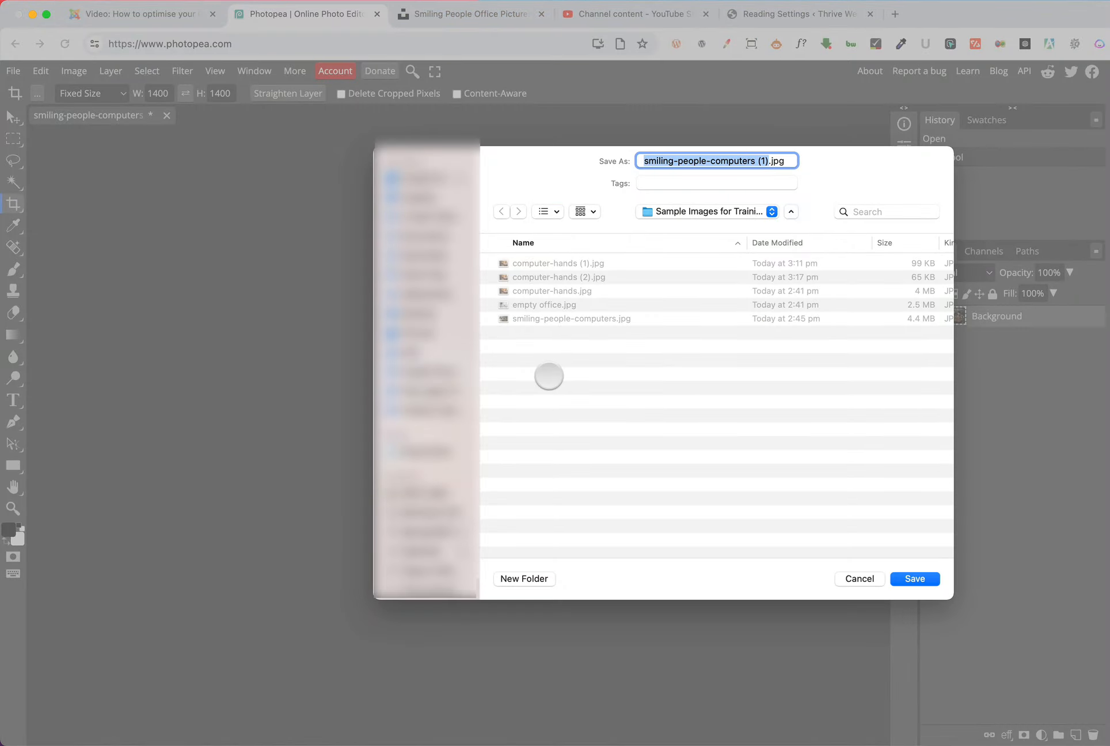
{"action": "key", "text": "Return"}
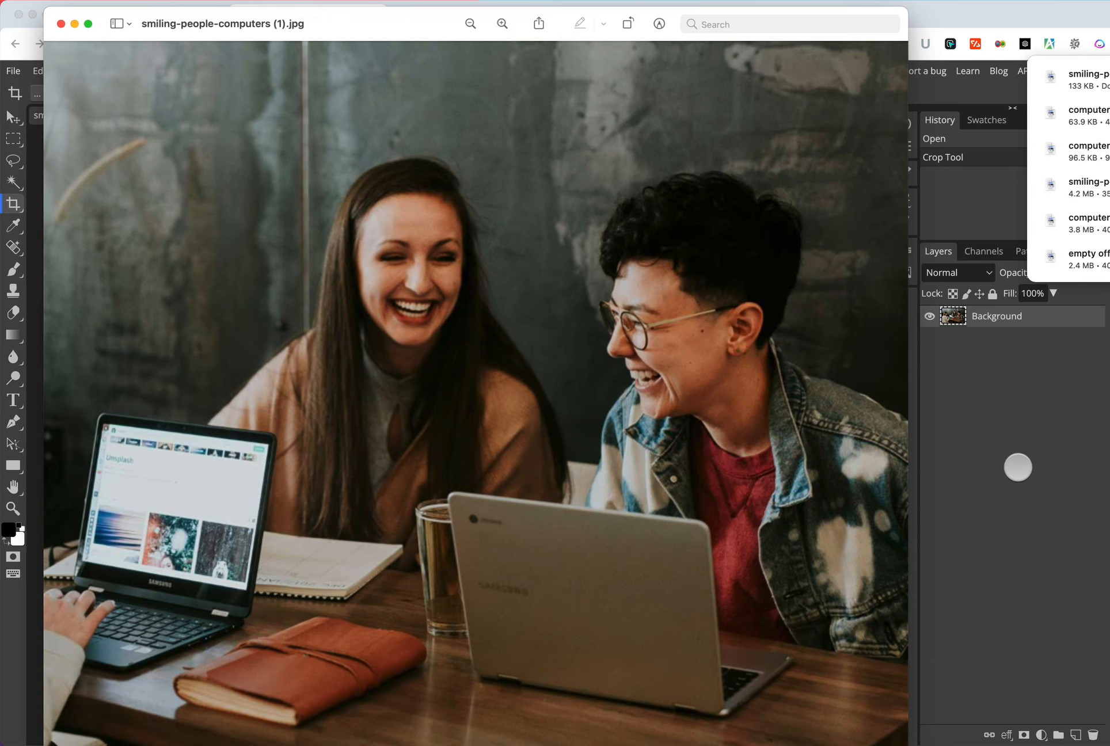
{"action": "left_click", "coordinate": [1019, 467]}
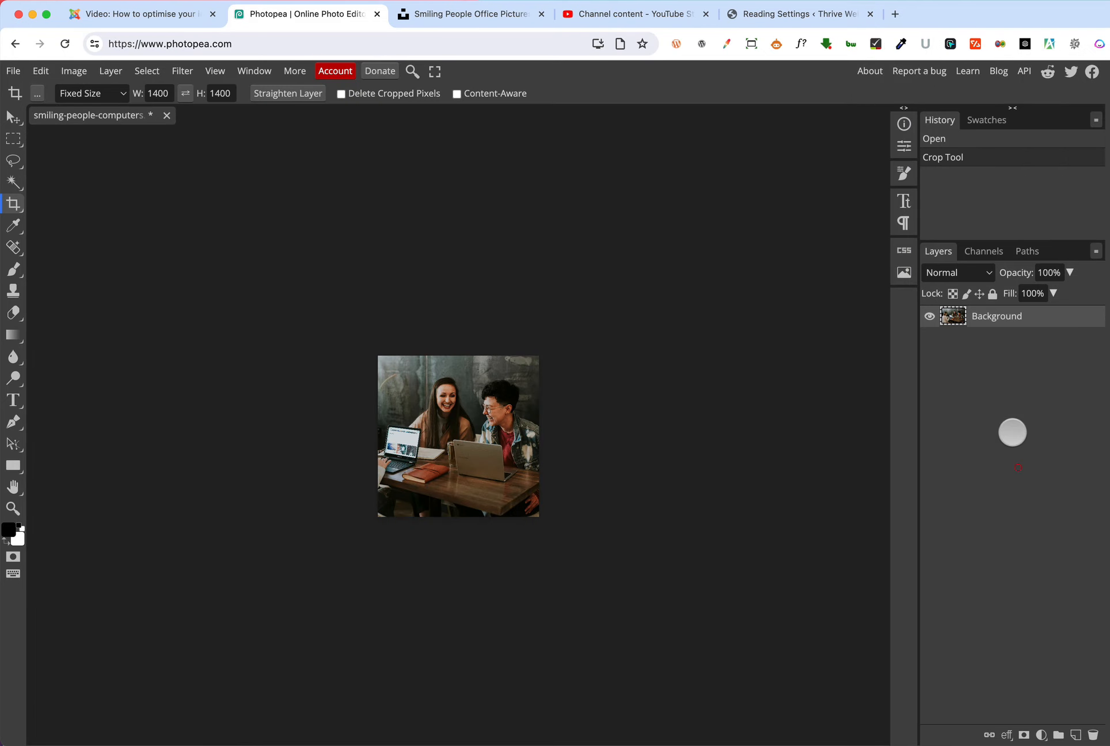
Step: Switch to the preview of smiling-people-computers (1).jpg, shrink and reposition its window, and show the image at actual size
{"action": "key", "text": "super+Tab"}
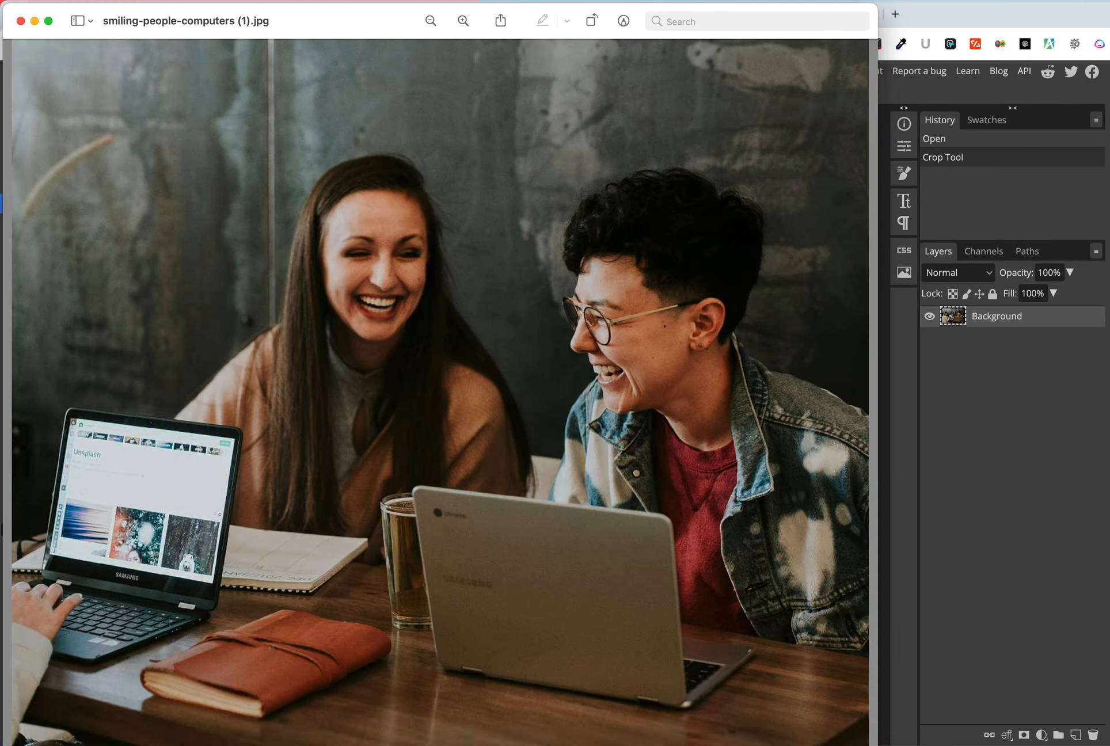
{"action": "left_click_drag", "start_coordinate": [885, 743], "coordinate": [776, 593]}
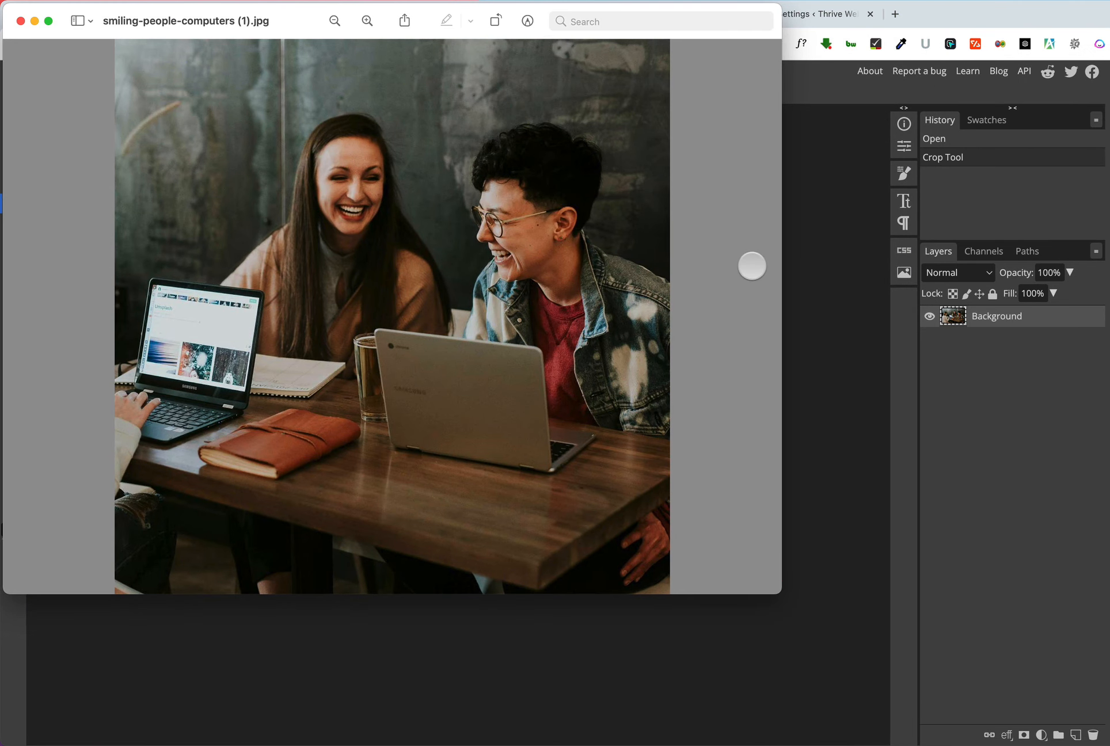
{"action": "left_click_drag", "start_coordinate": [297, 17], "coordinate": [447, 90]}
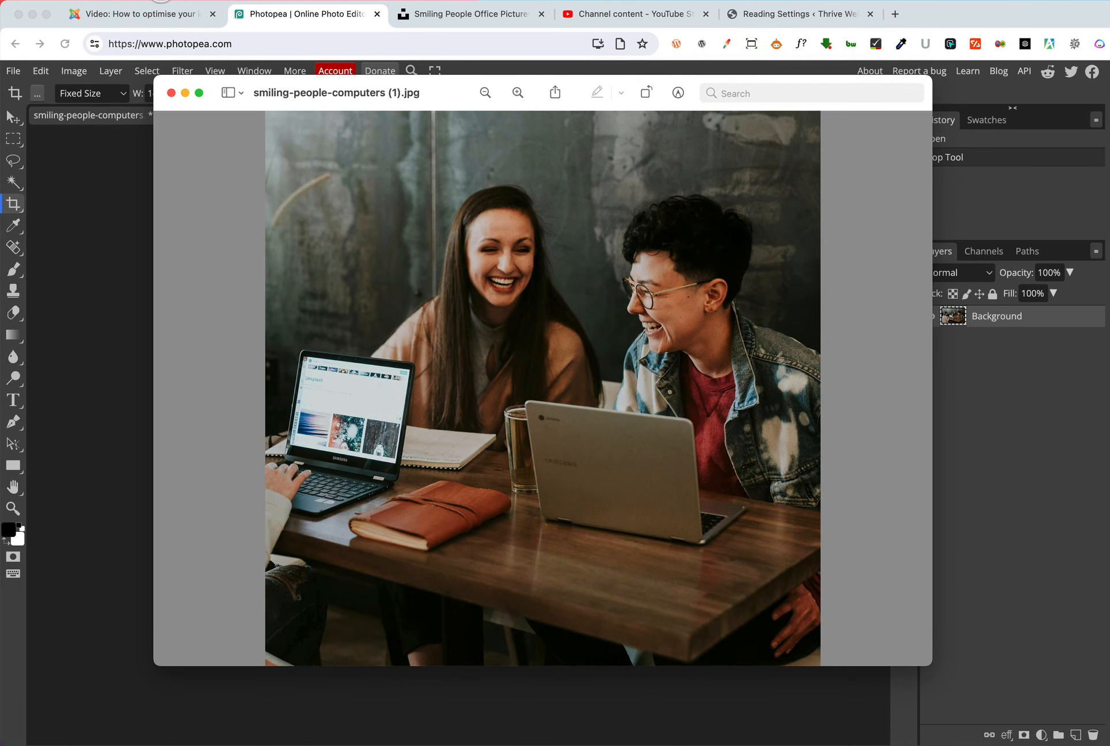
{"action": "left_click", "coordinate": [162, 1]}
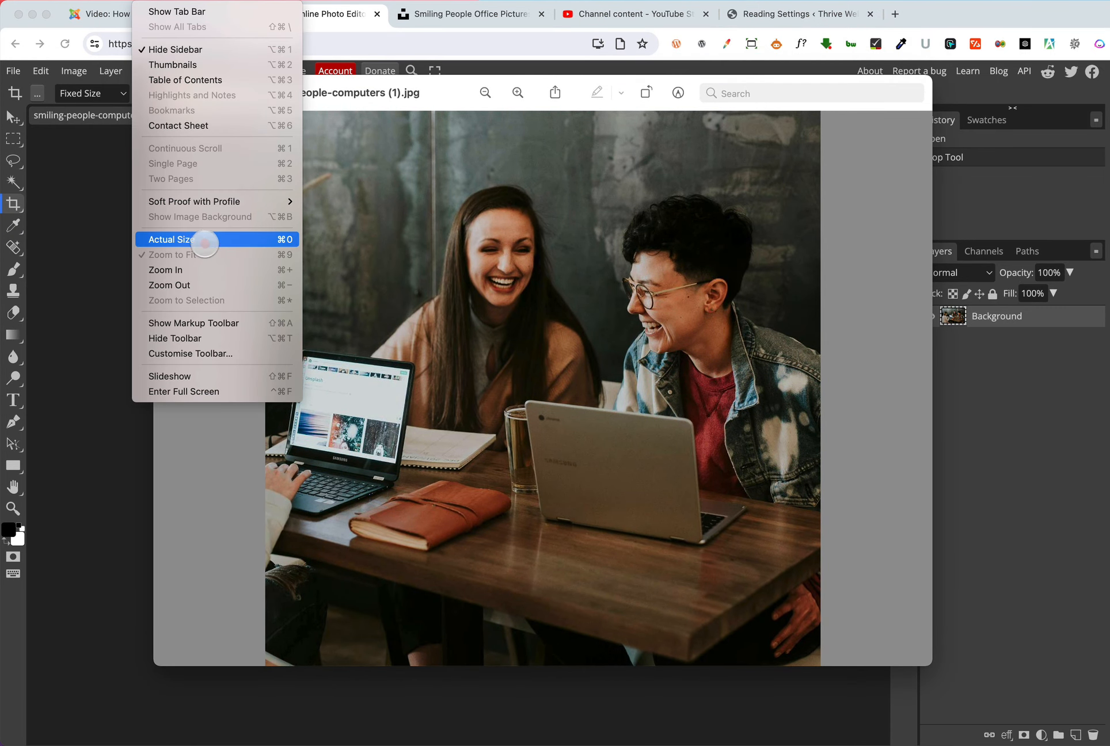
{"action": "left_click", "coordinate": [198, 239]}
Step: Examine the faces, laptops and table at actual size for compression quality, clear the stray selection, and return to Photopea
{"action": "left_click_drag", "start_coordinate": [660, 368], "coordinate": [767, 478]}
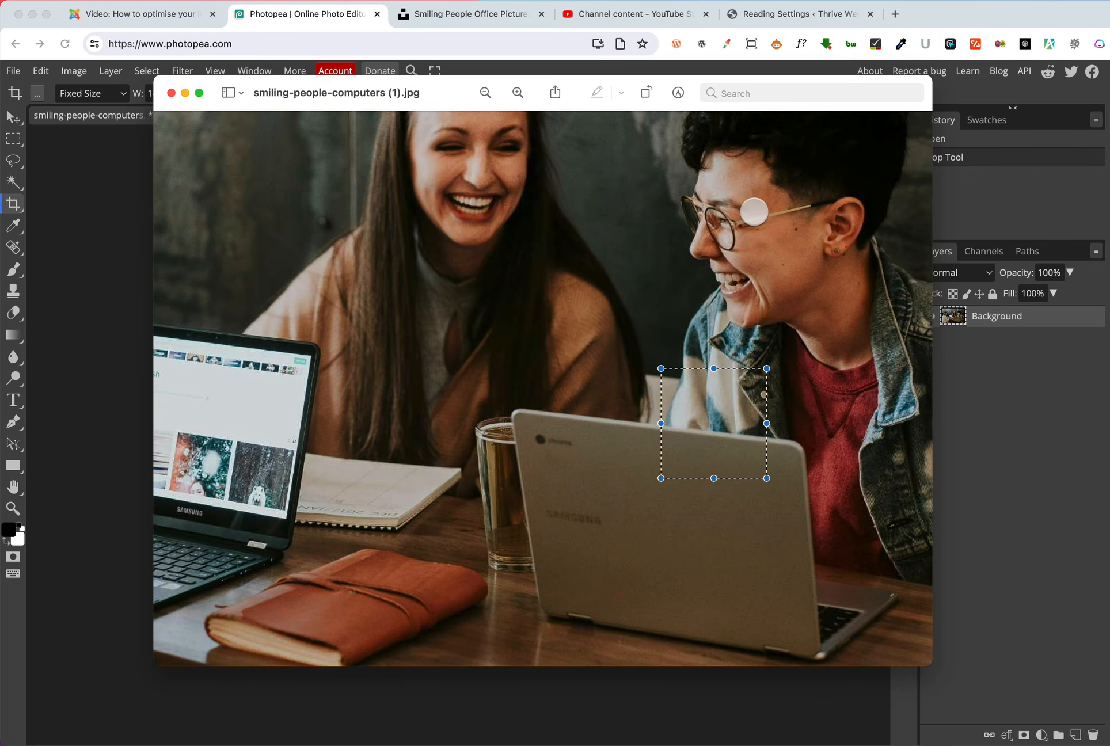
{"action": "scroll", "coordinate": [749, 212], "scroll_direction": "left", "scroll_amount": 3}
{"action": "left_click", "coordinate": [830, 343]}
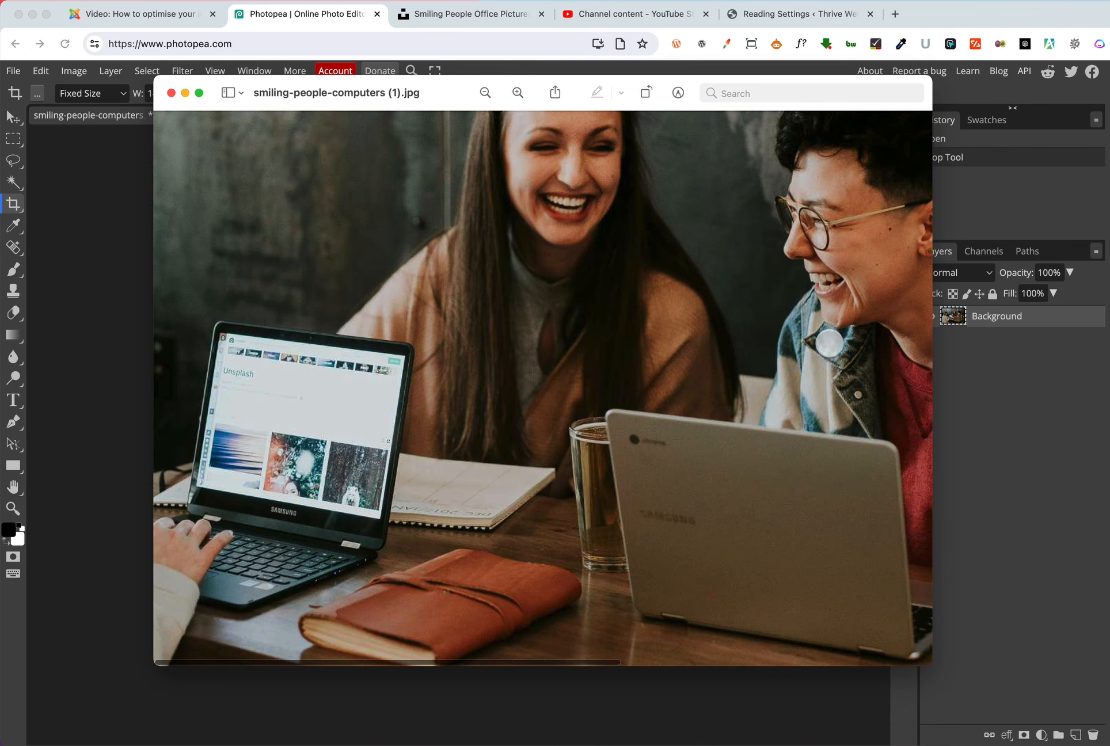
{"action": "scroll", "coordinate": [513, 240], "scroll_direction": "up", "scroll_amount": 5}
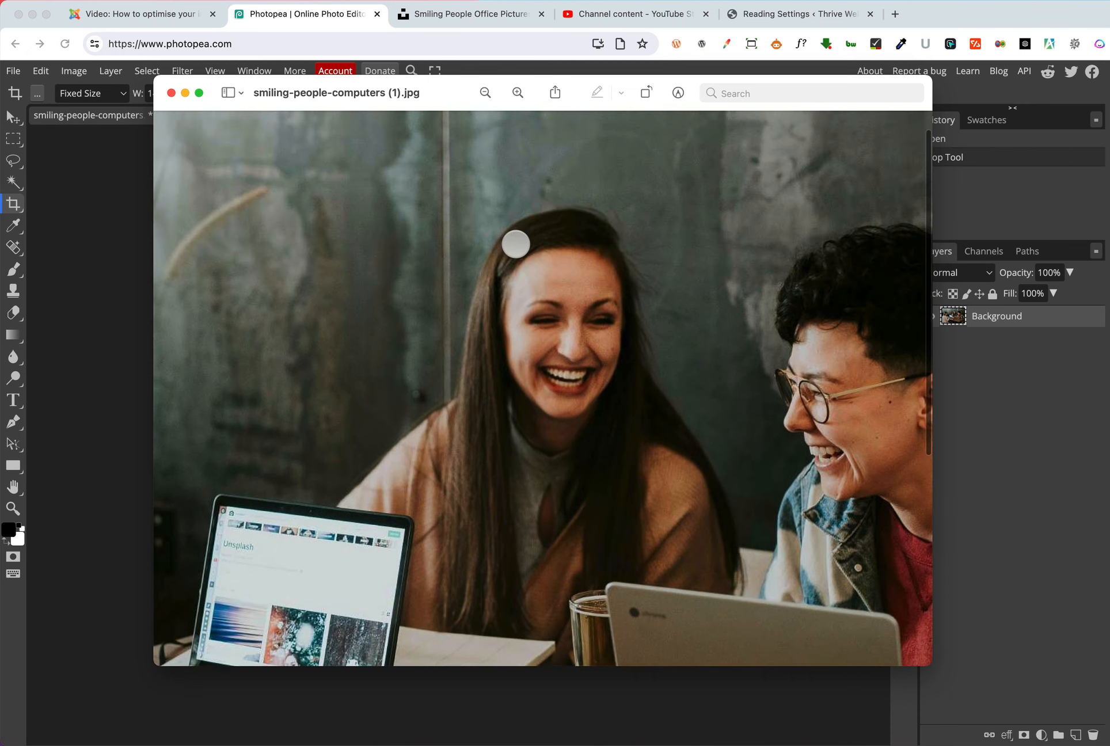
{"action": "scroll", "coordinate": [523, 244], "scroll_direction": "right", "scroll_amount": 4}
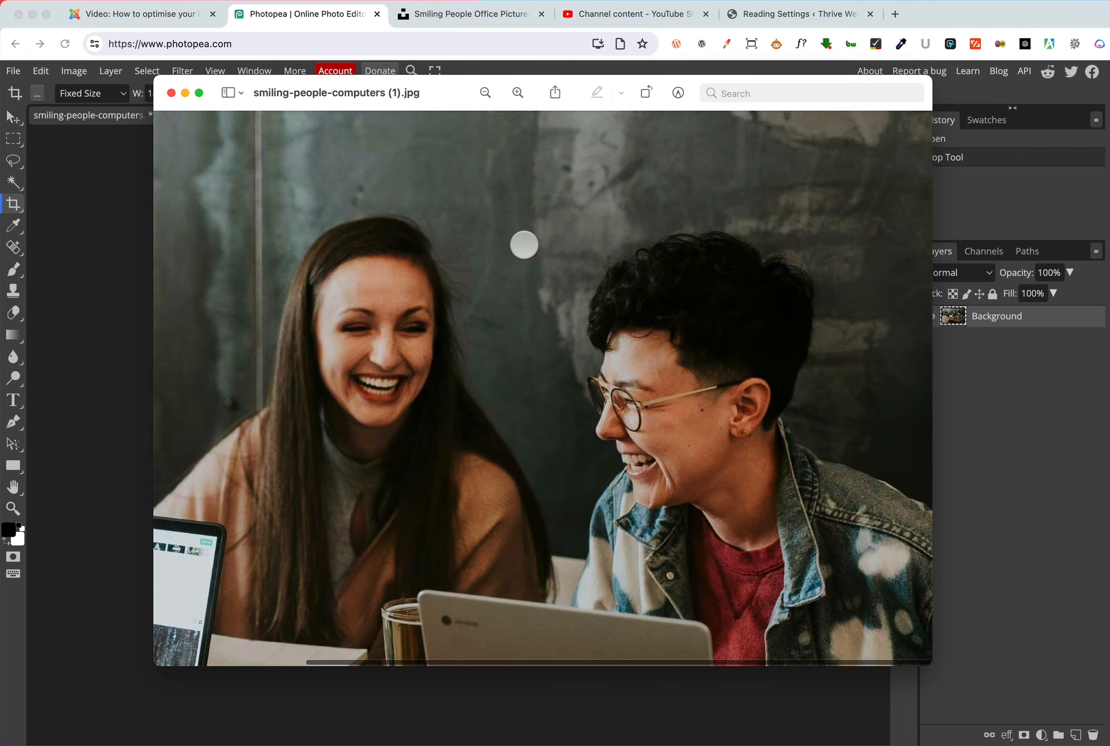
{"action": "scroll", "coordinate": [525, 245], "scroll_direction": "down", "scroll_amount": 7}
{"action": "scroll", "coordinate": [523, 243], "scroll_direction": "up", "scroll_amount": 7}
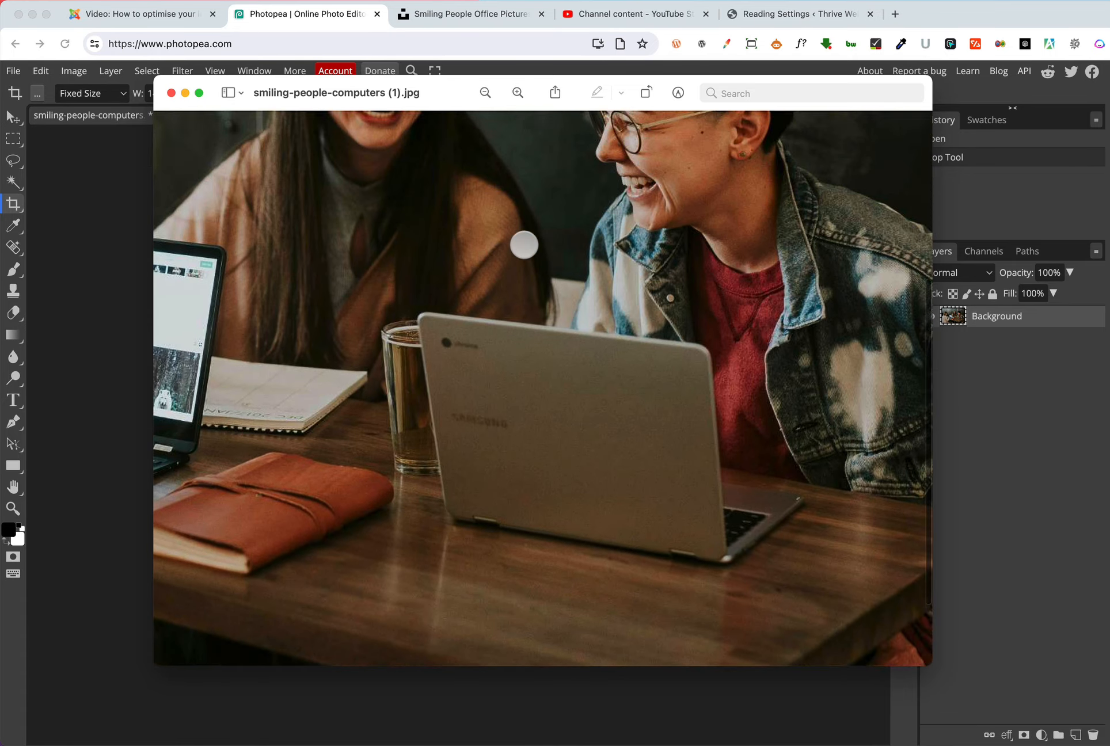
{"action": "left_click_drag", "start_coordinate": [460, 99], "coordinate": [649, 124]}
{"action": "left_click", "coordinate": [276, 231]}
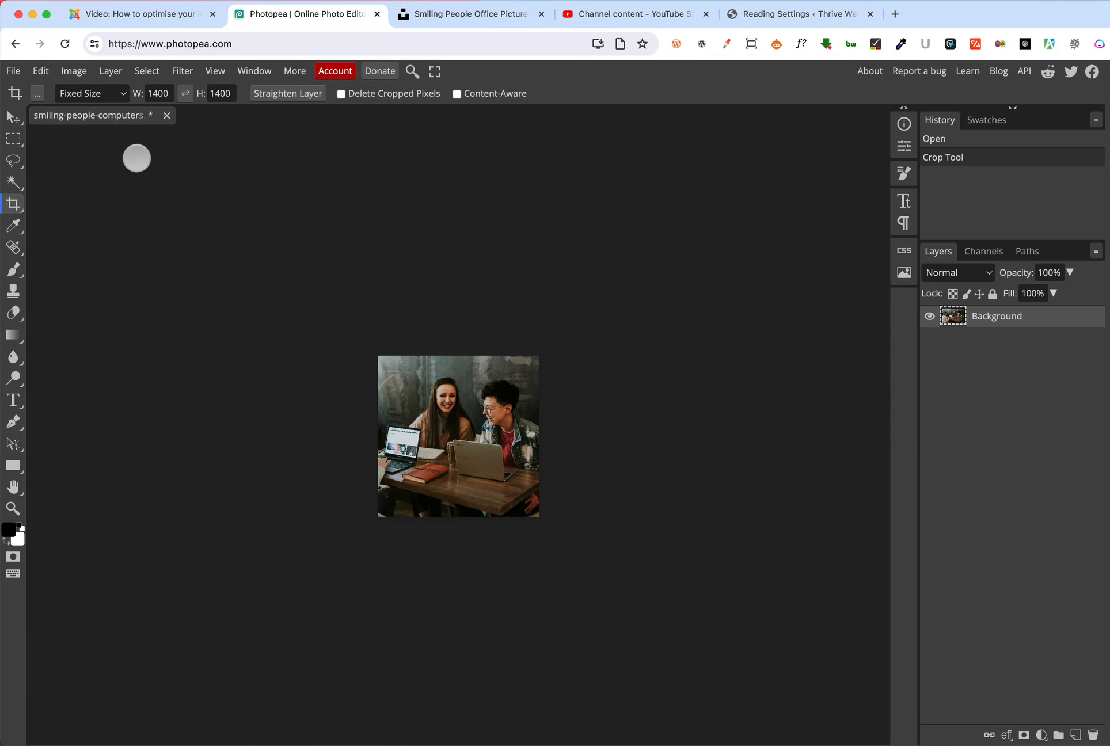
Step: Undo the last crop to restore the full photo
{"action": "left_click", "coordinate": [39, 72]}
{"action": "left_click", "coordinate": [57, 91]}
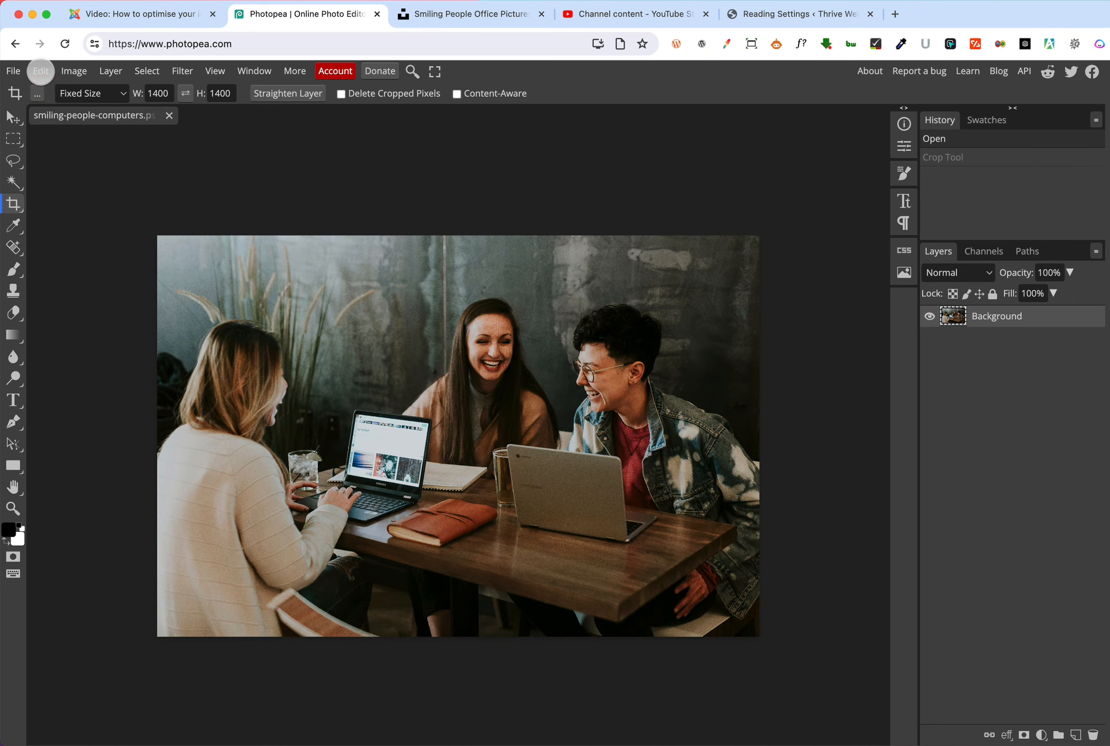
{"action": "left_click", "coordinate": [39, 71]}
Step: Place a new 1400 × 1400 px crop frame, enlarge and position it over the two people facing the camera, and apply the crop
{"action": "left_click", "coordinate": [530, 195]}
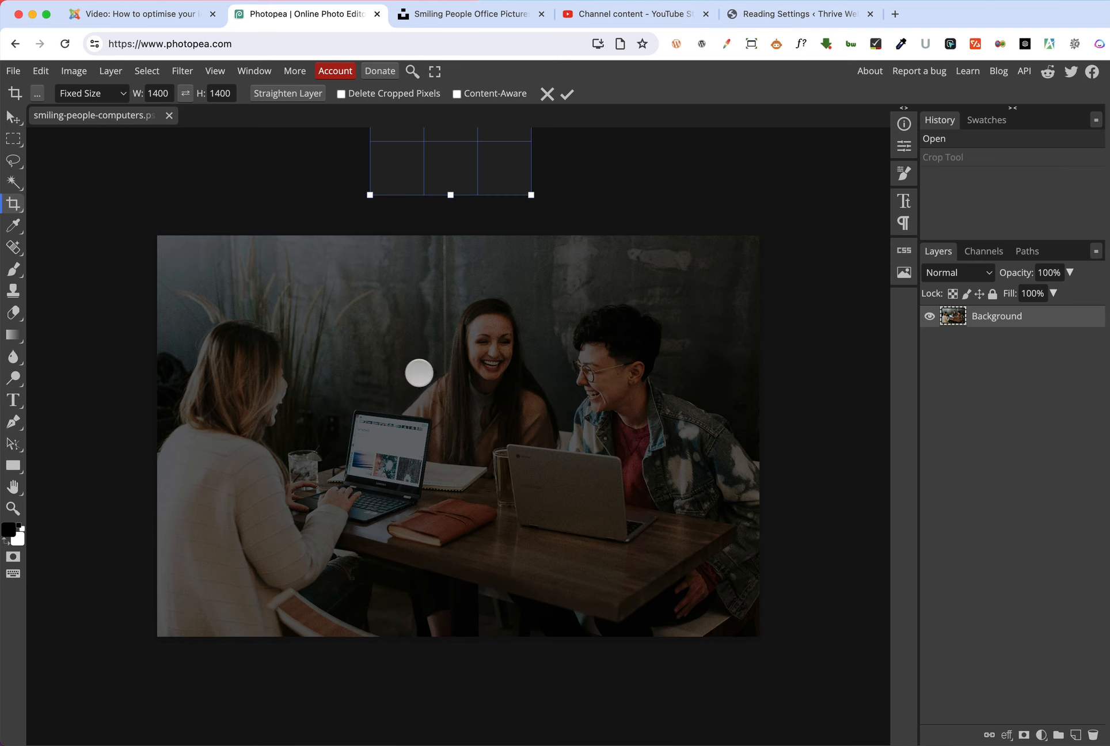
{"action": "left_click_drag", "start_coordinate": [439, 147], "coordinate": [433, 347]}
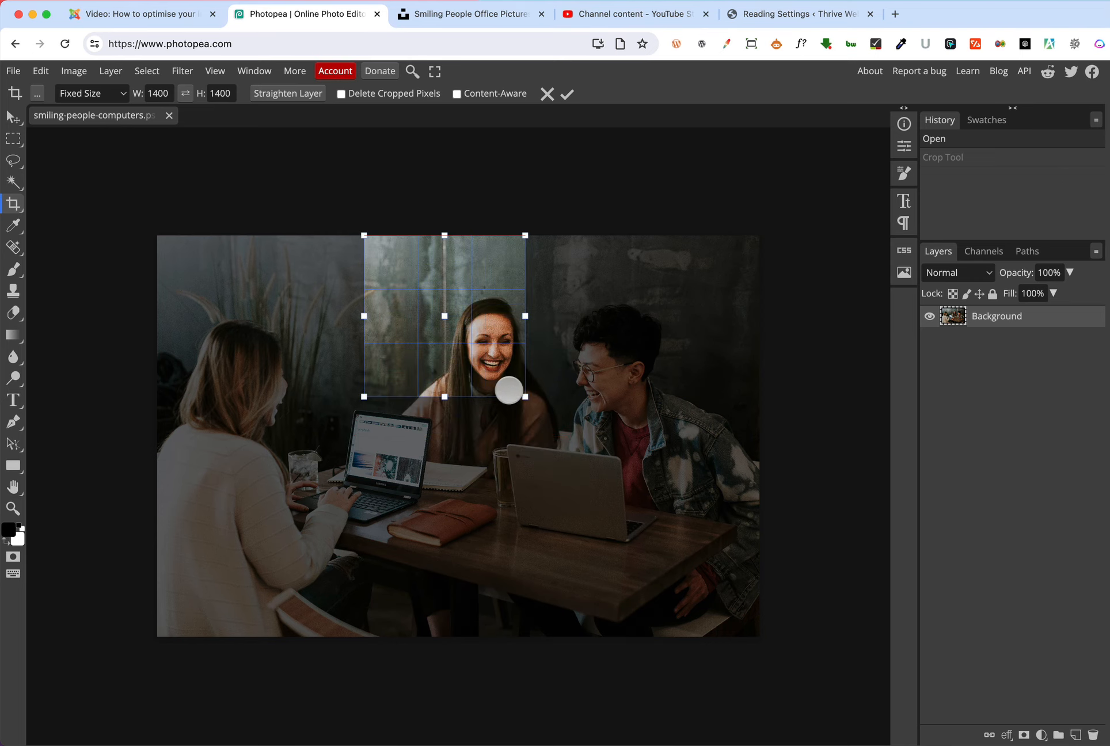
{"action": "left_click_drag", "start_coordinate": [528, 399], "coordinate": [719, 619]}
{"action": "left_click_drag", "start_coordinate": [592, 522], "coordinate": [550, 550]}
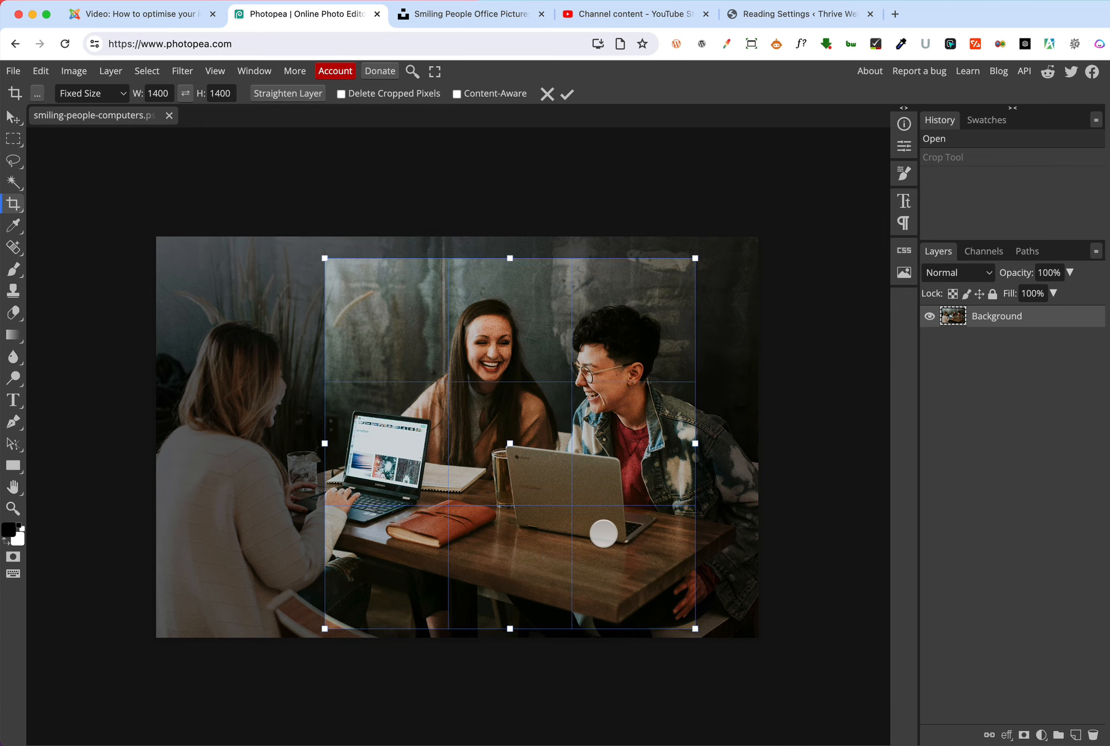
{"action": "key", "text": "Return"}
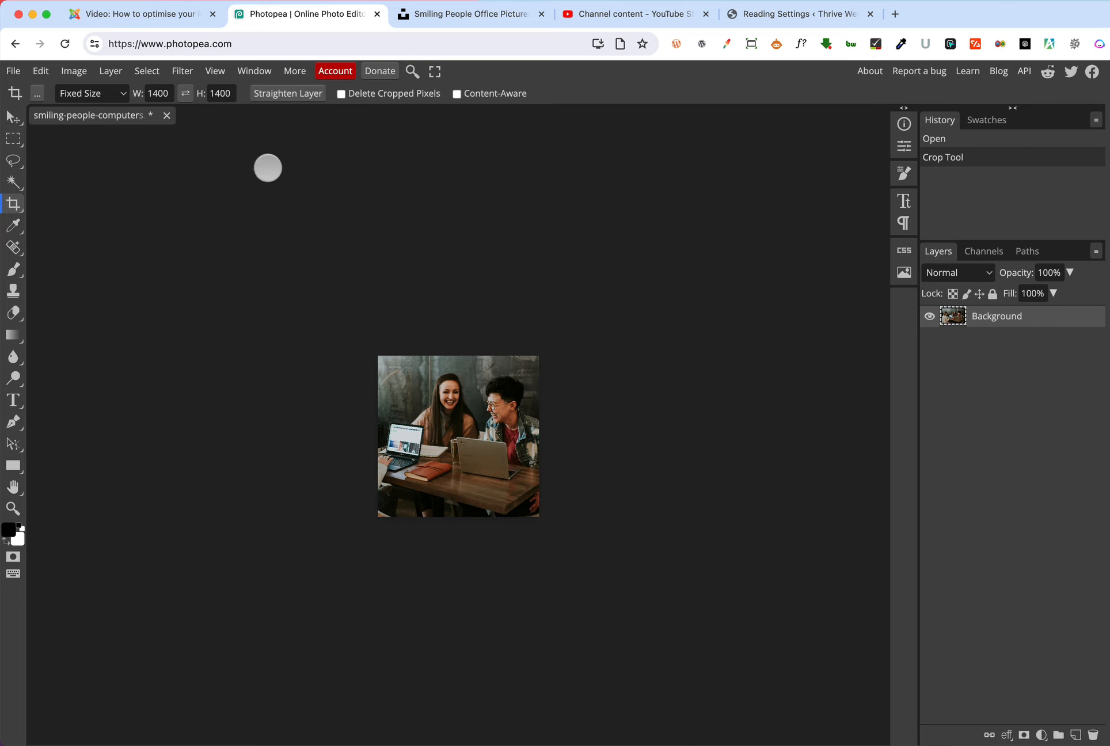
{"action": "left_click", "coordinate": [14, 71]}
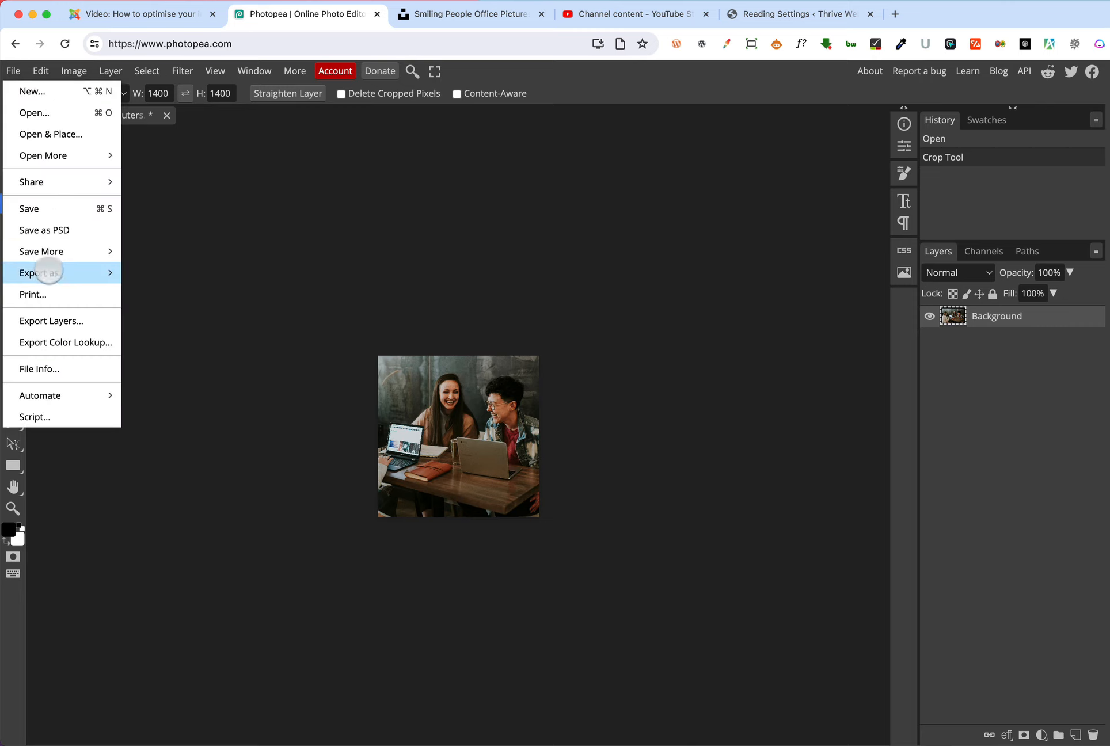
{"action": "mouse_move", "coordinate": [52, 272]}
{"action": "left_click", "coordinate": [158, 292]}
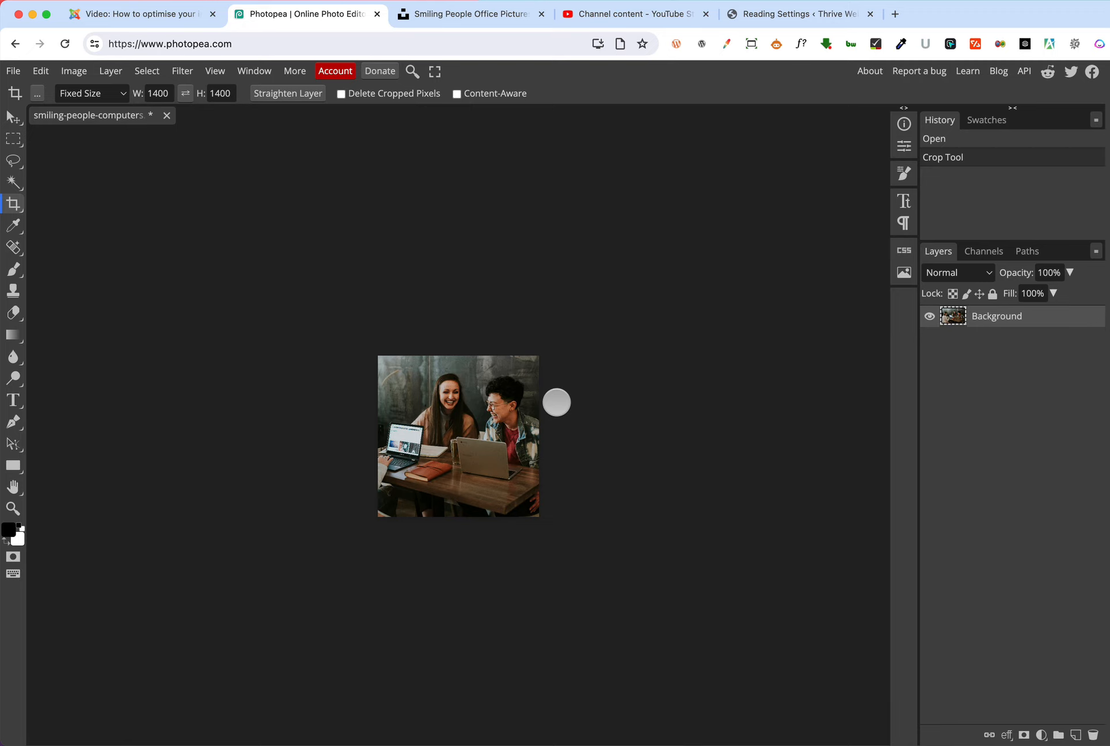
Step: Export the cropped image as a JPG at 69% quality and save it as smiling-people-computers (2).jpg
{"action": "left_click", "coordinate": [14, 71]}
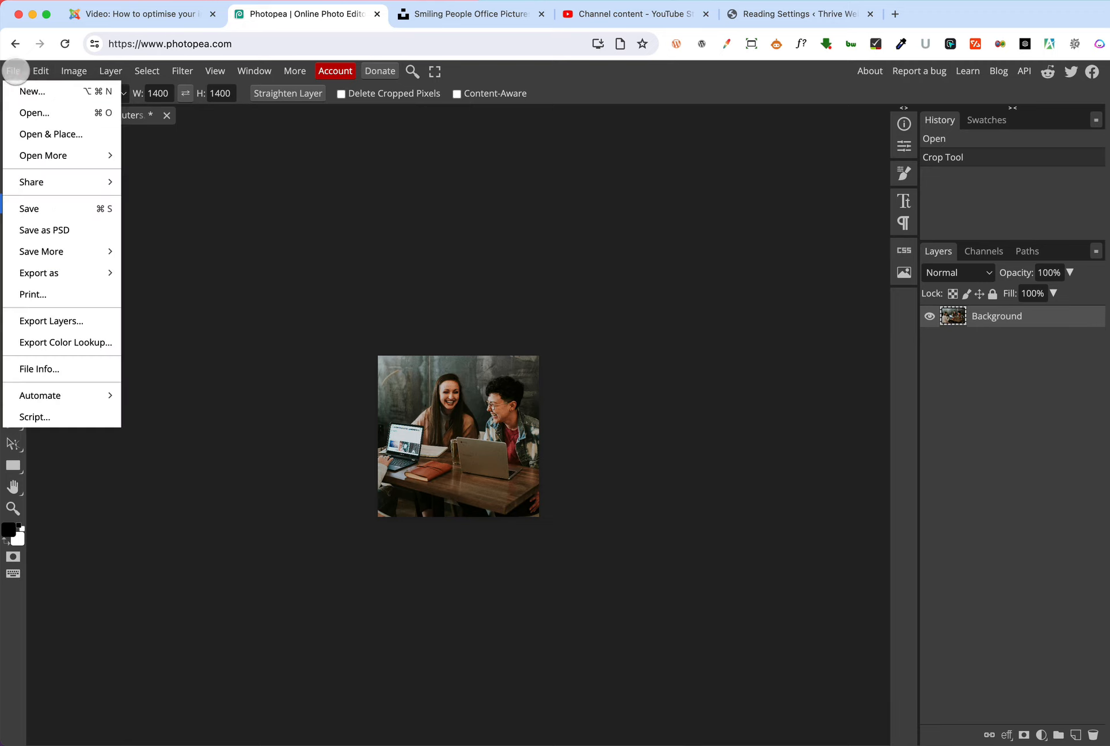
{"action": "mouse_move", "coordinate": [91, 273]}
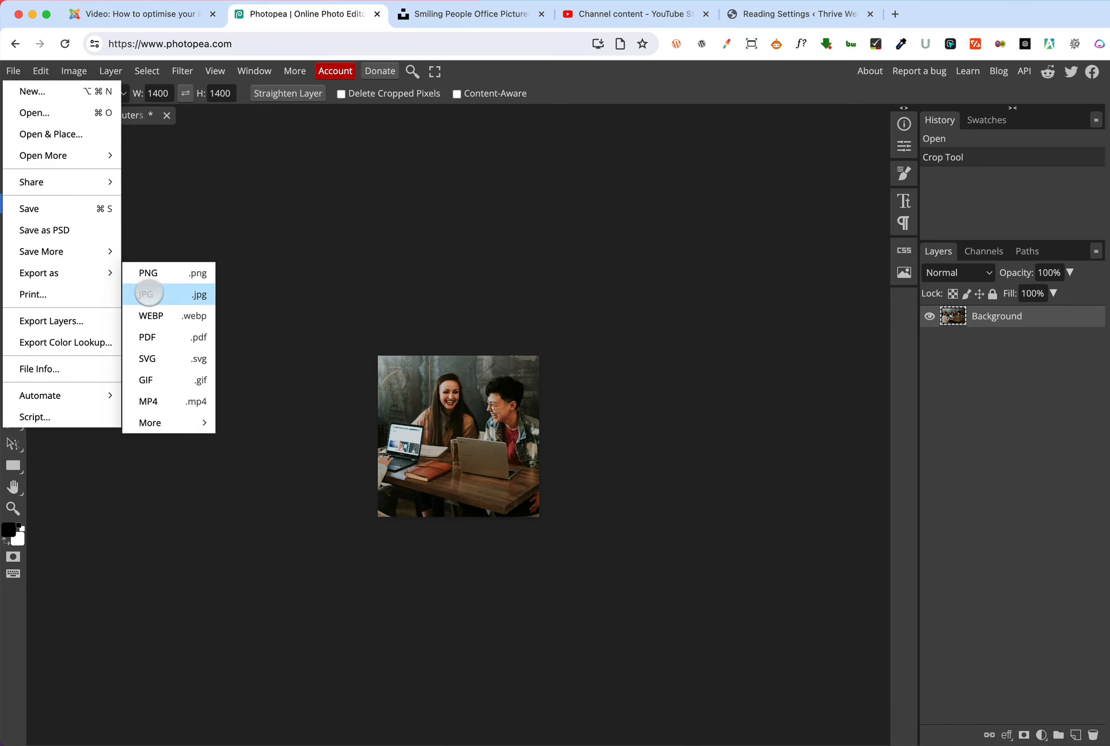
{"action": "left_click", "coordinate": [148, 294]}
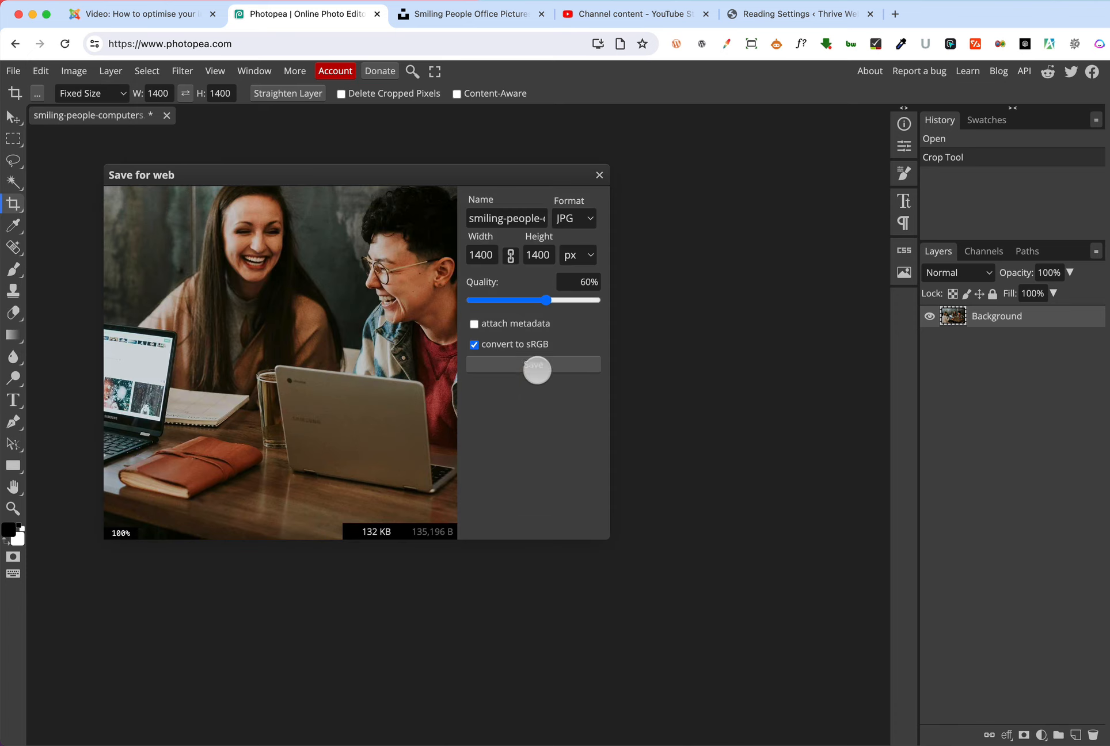
{"action": "left_click_drag", "start_coordinate": [546, 300], "coordinate": [556, 300]}
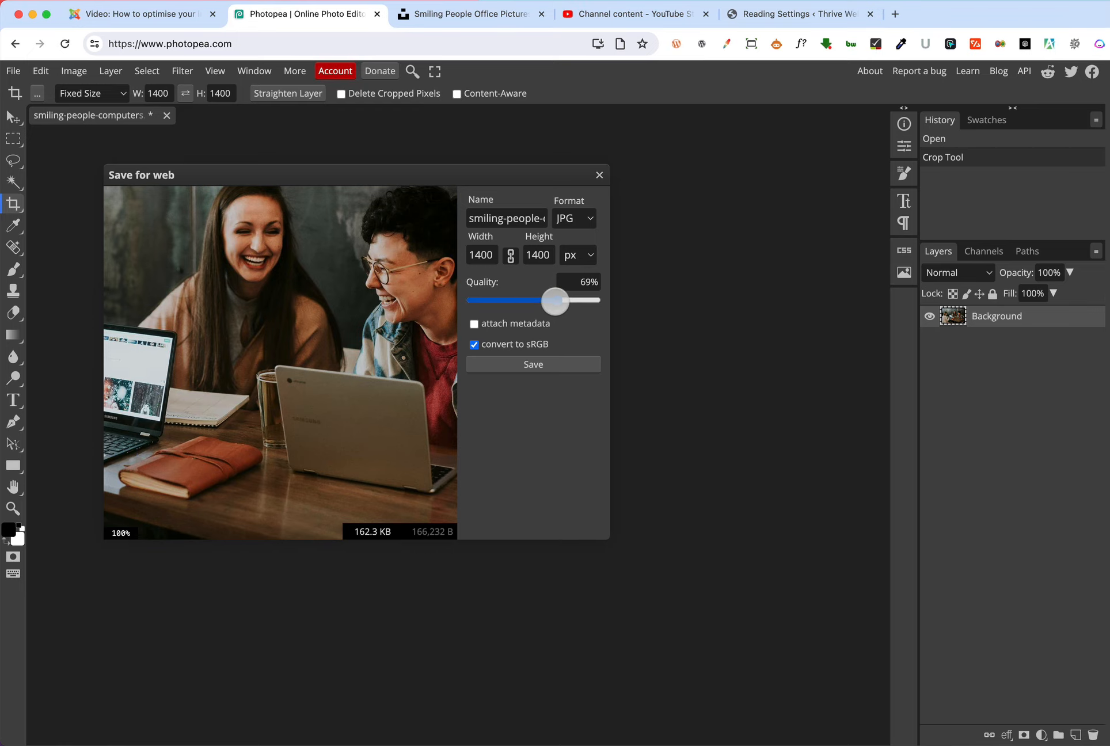
{"action": "left_click", "coordinate": [538, 363]}
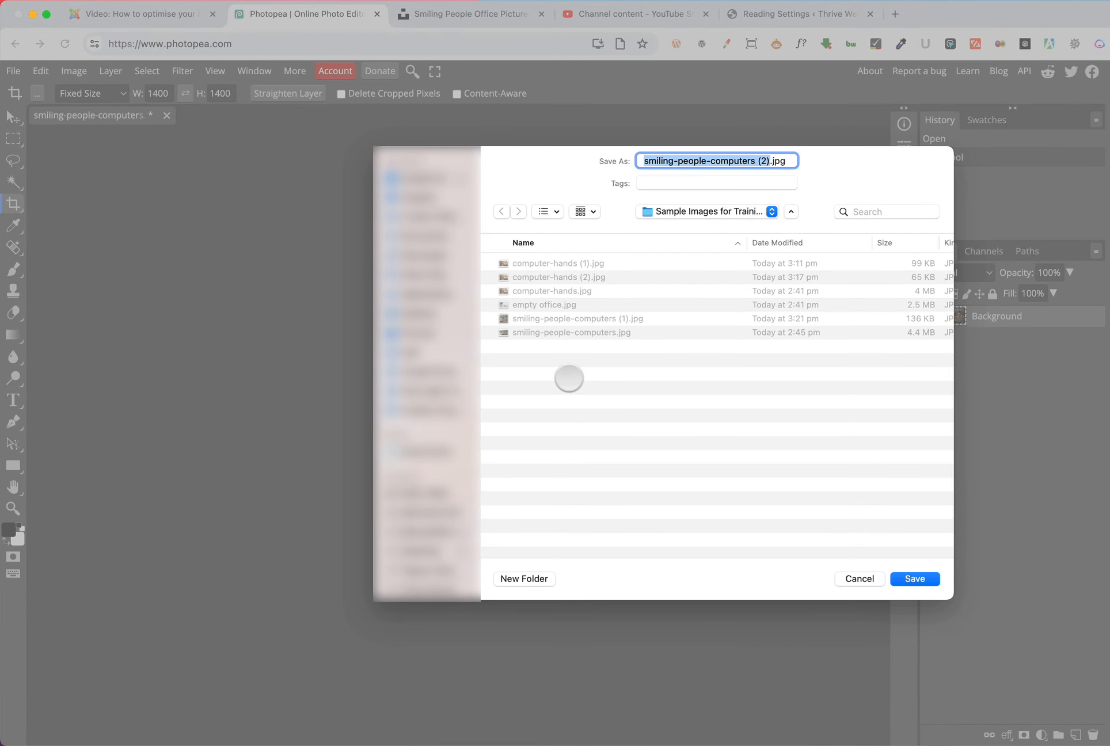
{"action": "key", "text": "Return"}
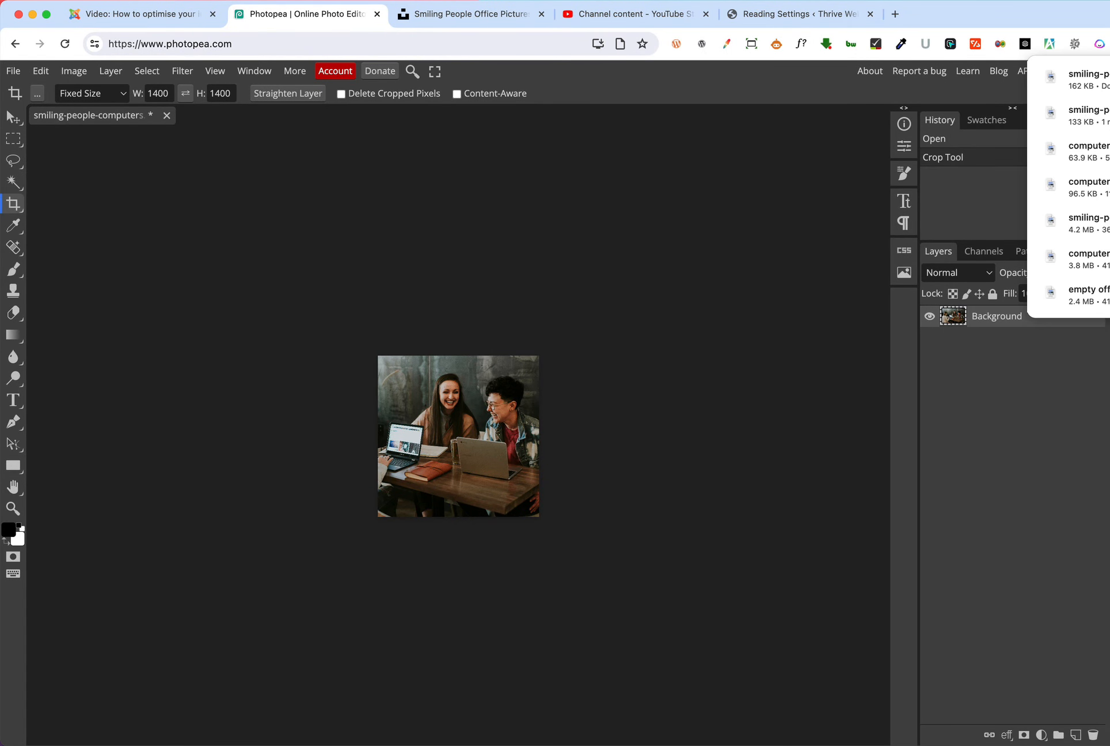
Step: Open the downloaded smiling-people-computers (2).jpg, shrink its preview window, and examine the image at actual size
{"action": "left_click", "coordinate": [1088, 79]}
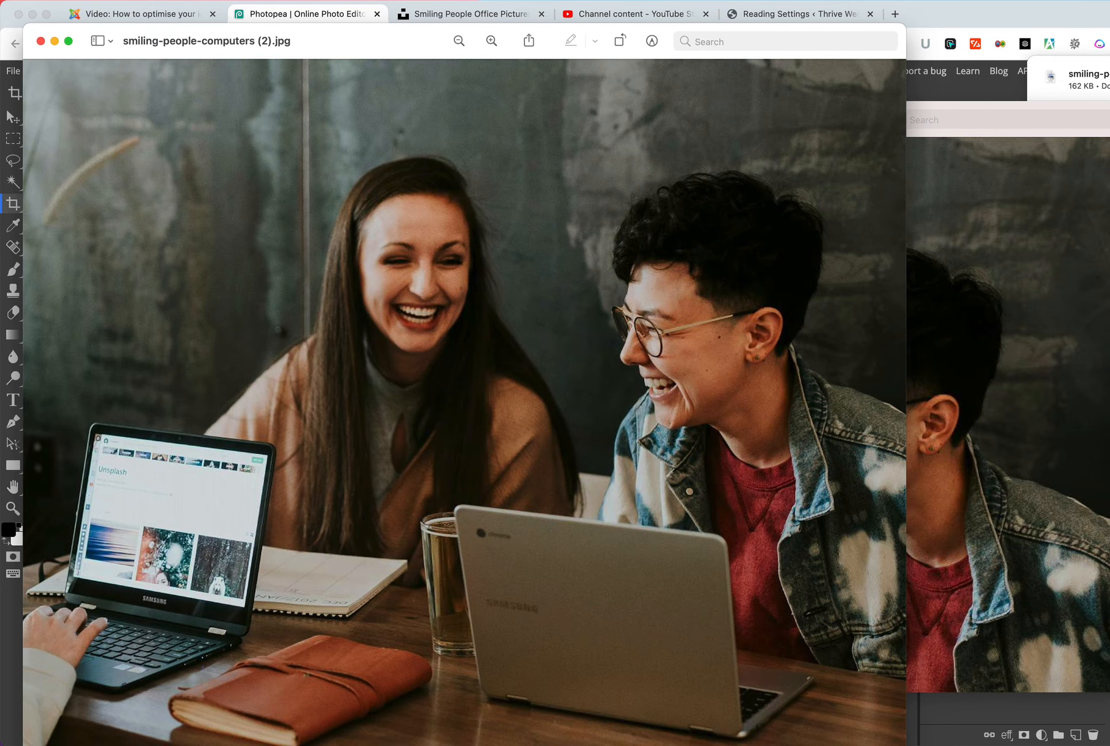
{"action": "left_click_drag", "start_coordinate": [907, 745], "coordinate": [775, 544]}
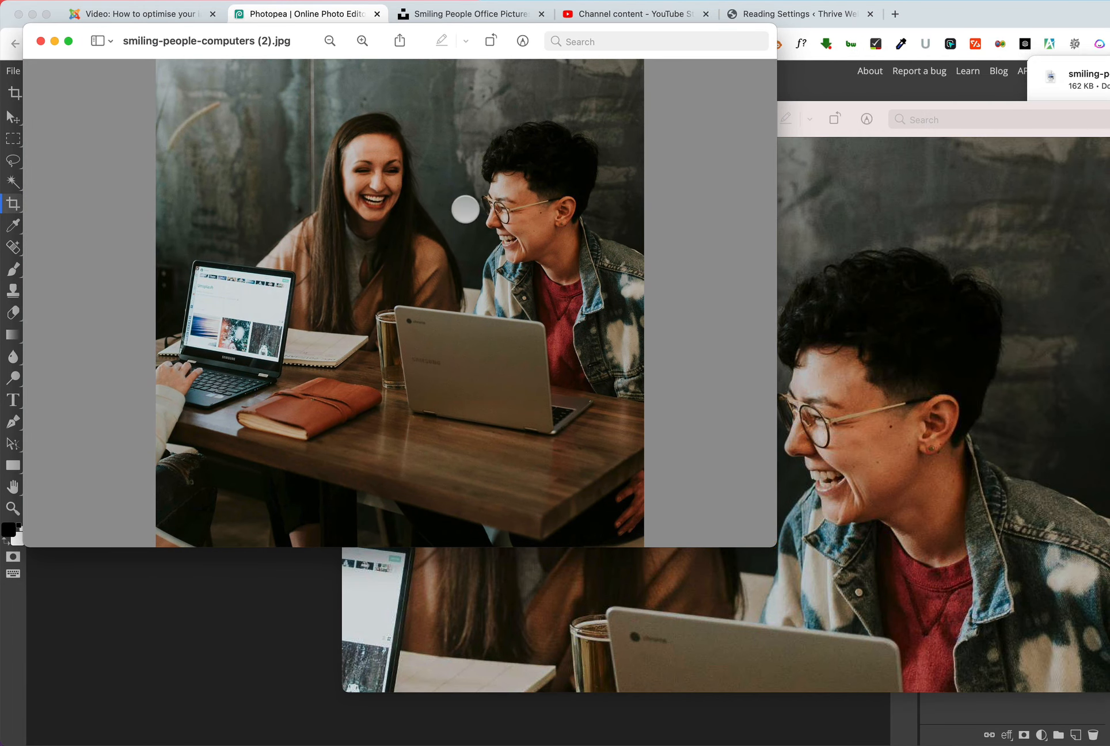
{"action": "left_click", "coordinate": [177, 9]}
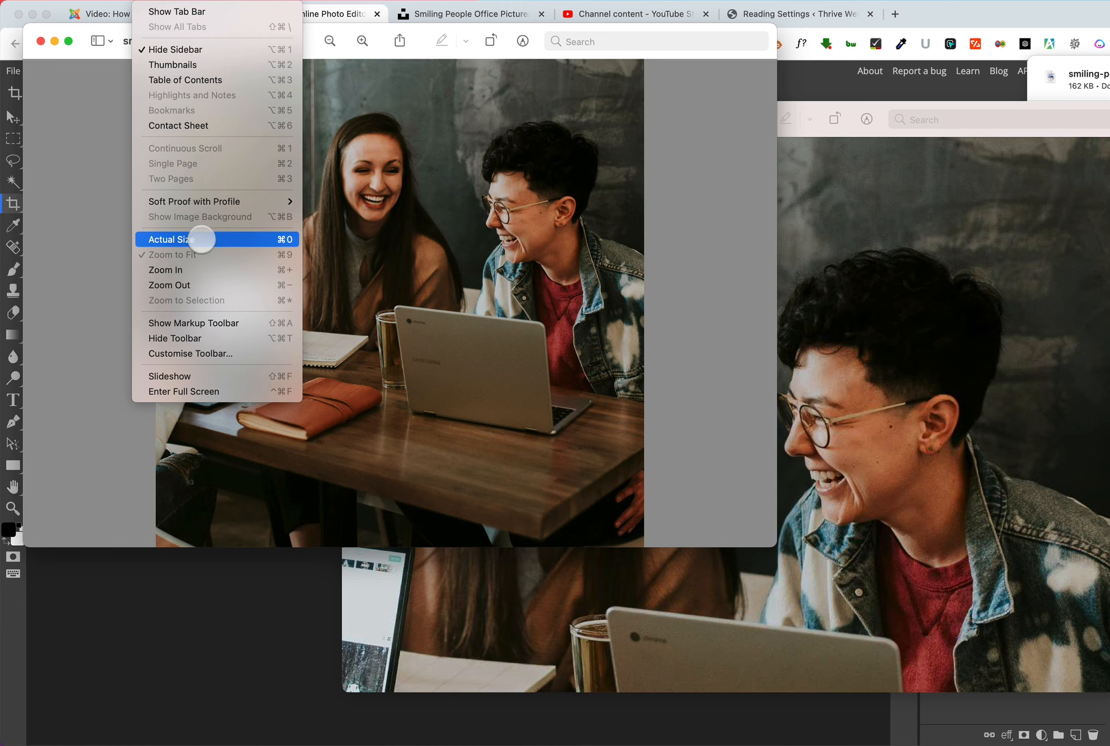
{"action": "left_click", "coordinate": [198, 239]}
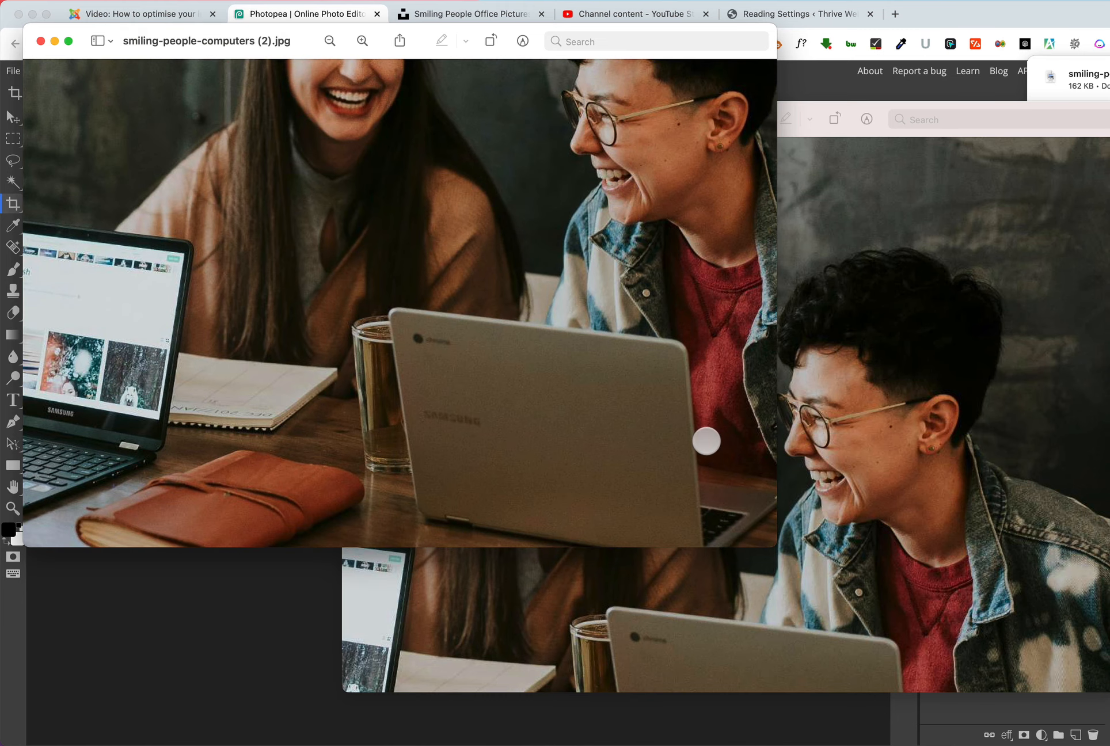
{"action": "scroll", "coordinate": [703, 441], "scroll_direction": "up", "scroll_amount": 2}
{"action": "scroll", "coordinate": [707, 442], "scroll_direction": "up", "scroll_amount": 9}
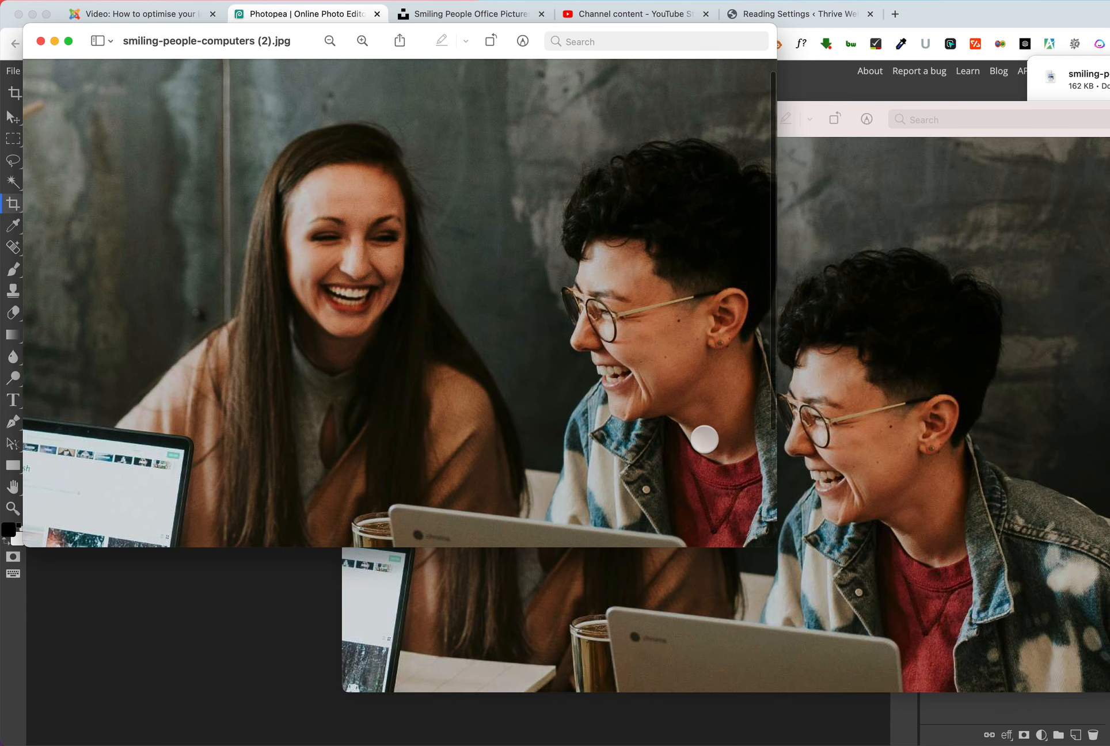
Step: Quit the image preview app with its open images and dismiss the browser's download list
{"action": "left_click_drag", "start_coordinate": [301, 44], "coordinate": [488, 138]}
{"action": "key", "text": "super+q"}
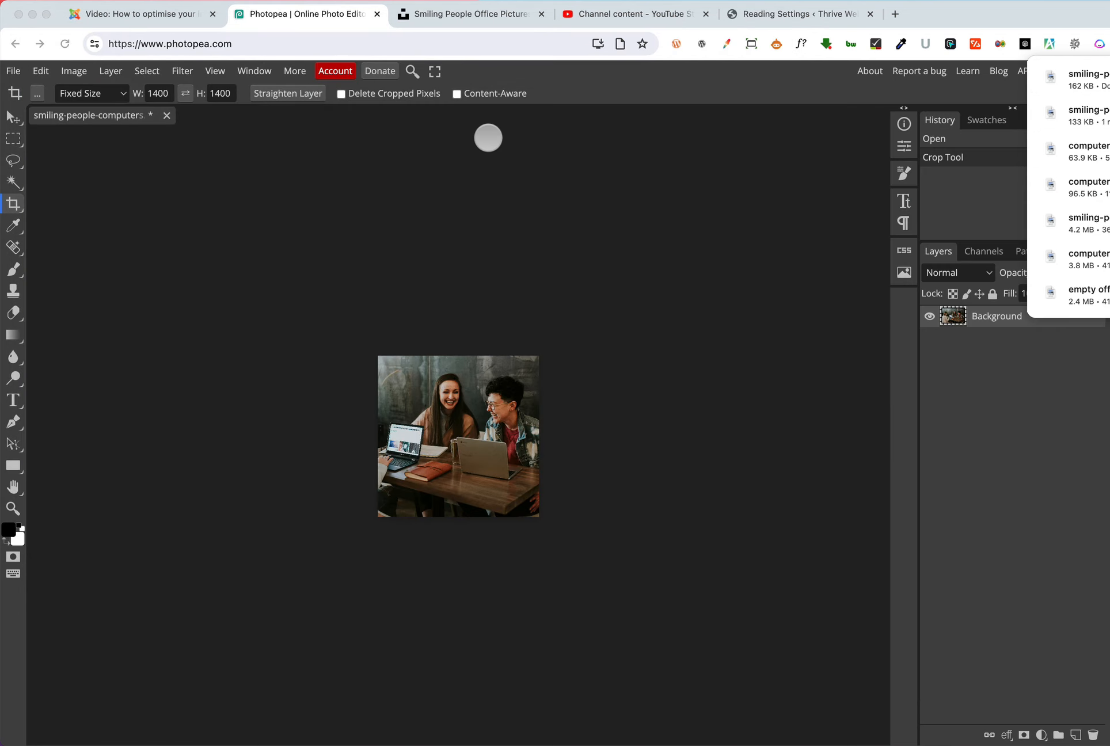
{"action": "left_click", "coordinate": [1104, 21]}
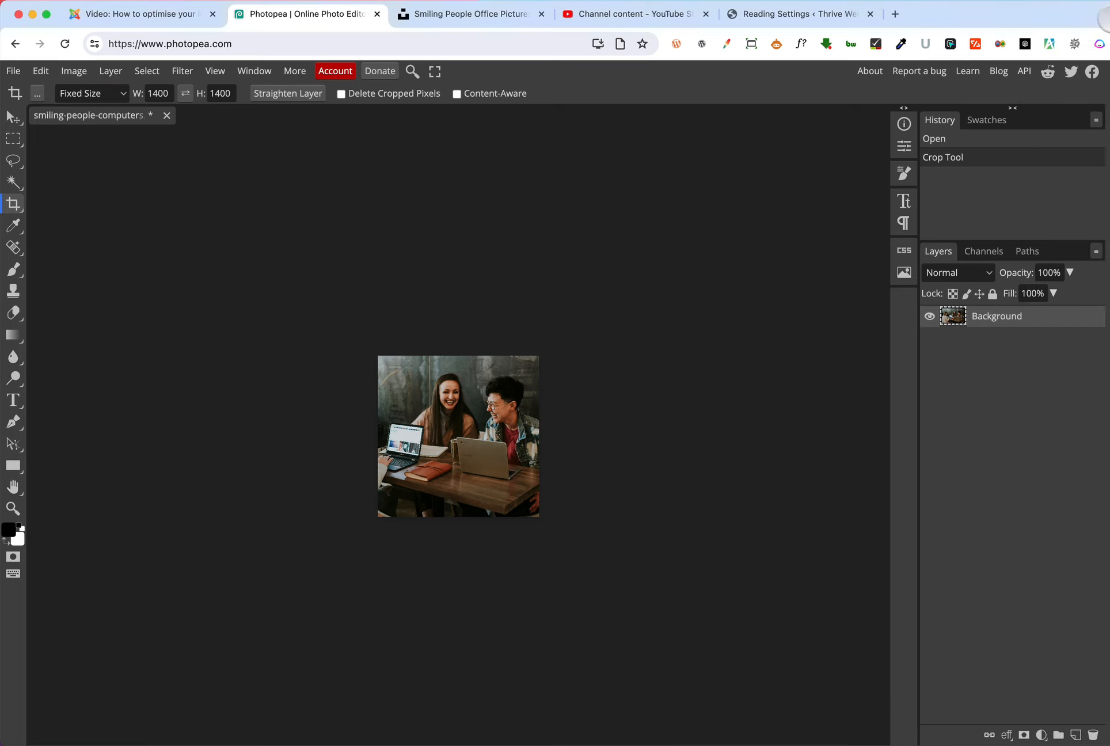